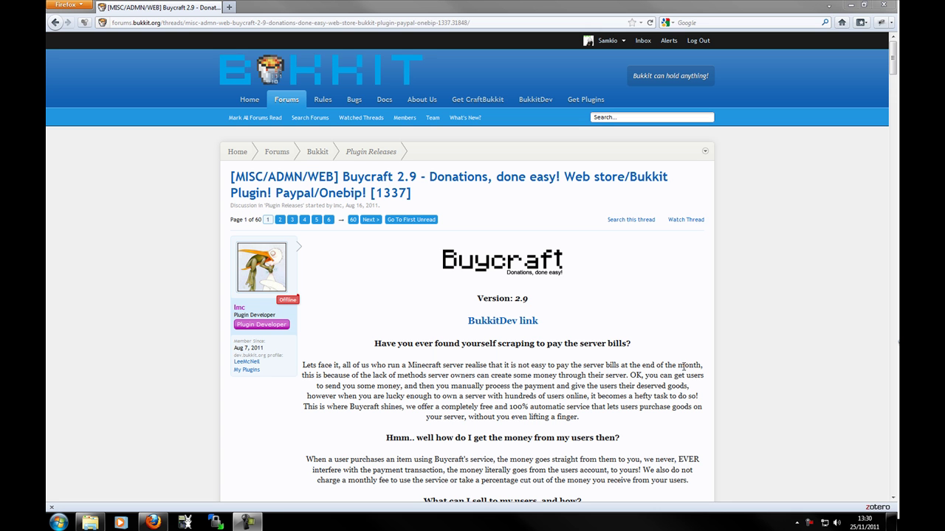
- Open the store.buycraft.net/example web store from the Buycraft forum thread in a new tab
scroll(647, 377, "down", 5)
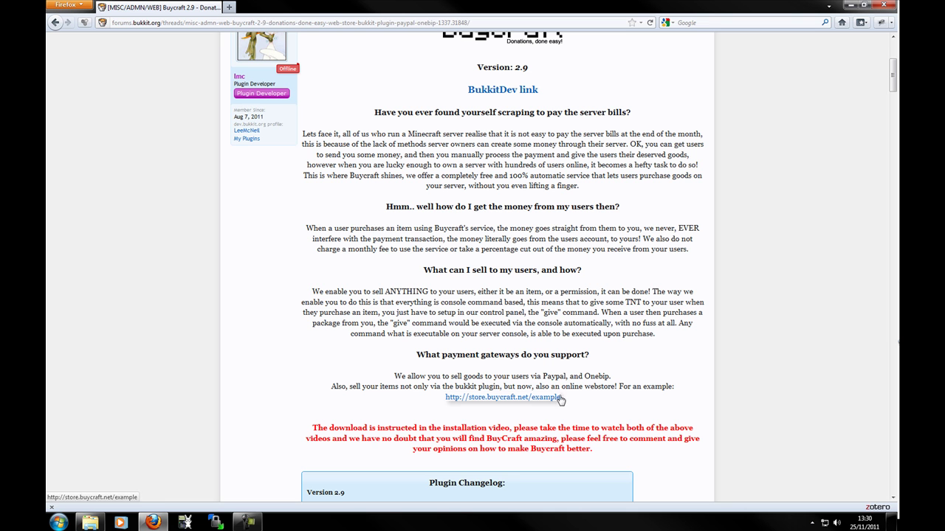
left_click(499, 398)
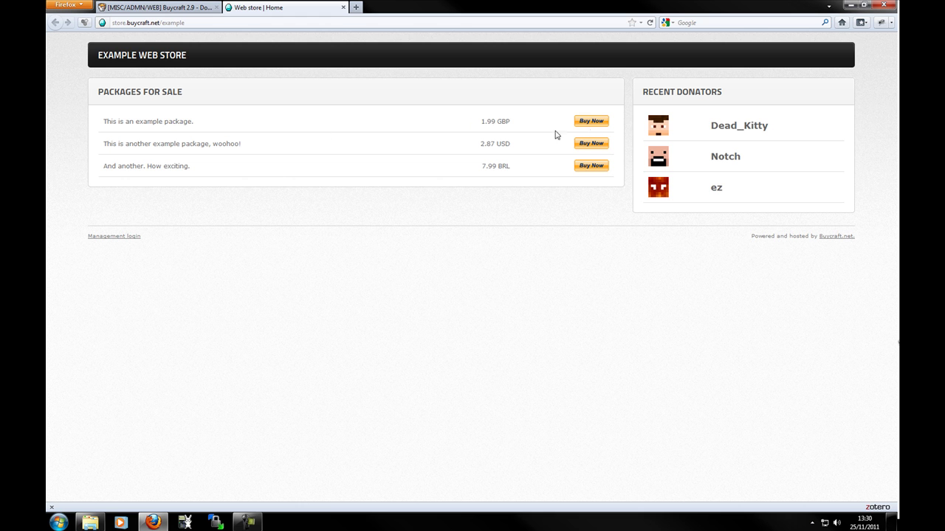
- Try the first example package's purchase page, selecting both Minecraft username fields
left_click(595, 122)
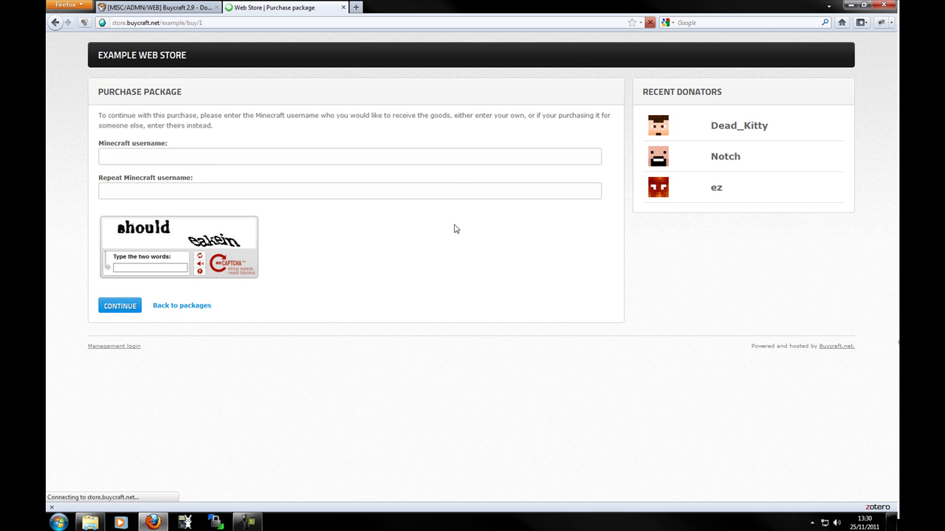
left_click(213, 160)
left_click(226, 193)
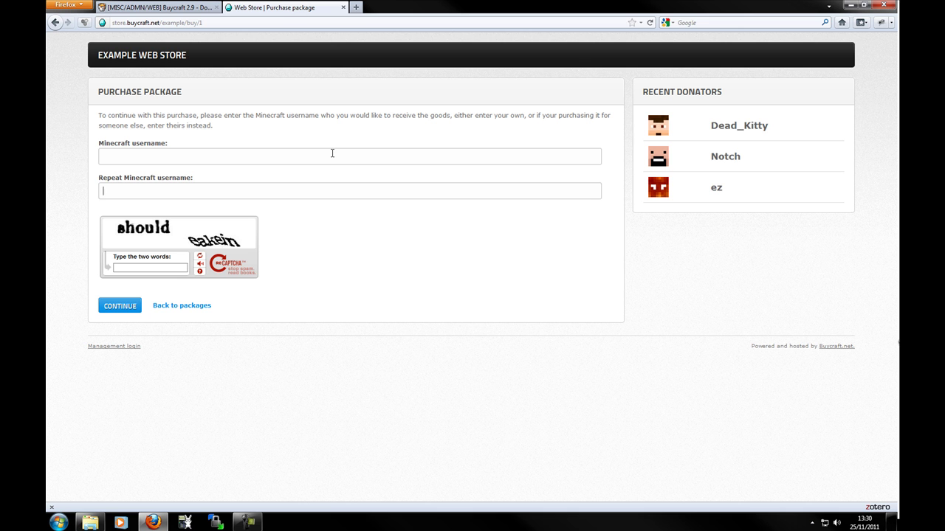
- Close the purchase page and open the Buycraft project page on BukkitDev from the thread
left_click(344, 7)
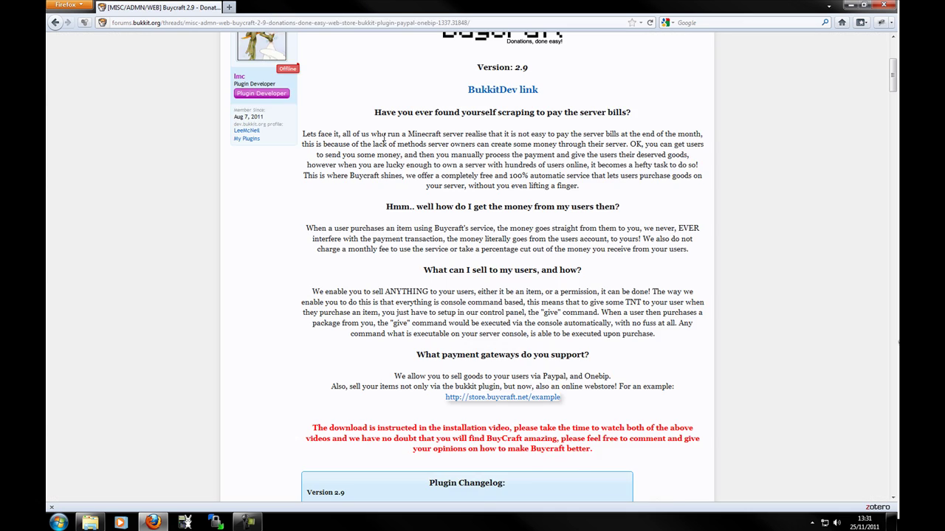
scroll(443, 221, "down", 4)
scroll(497, 232, "down", 10)
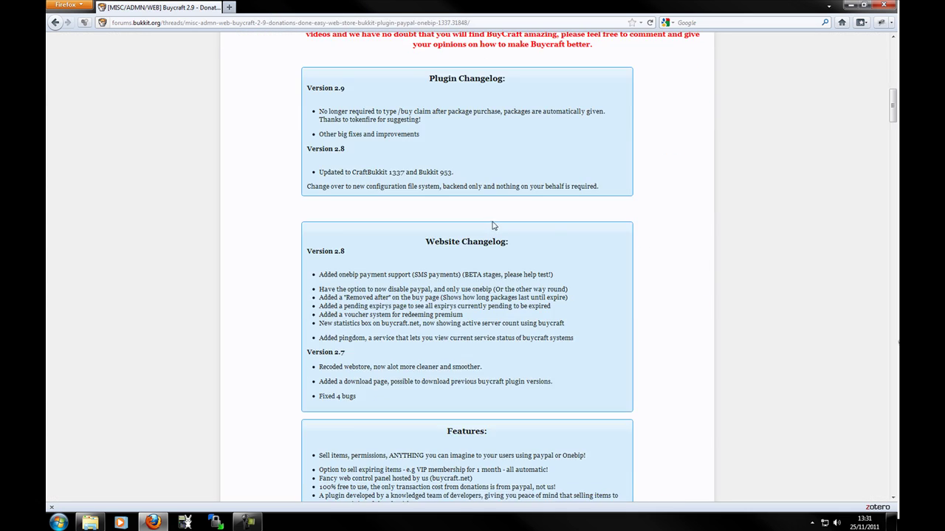
scroll(662, 267, "up", 15)
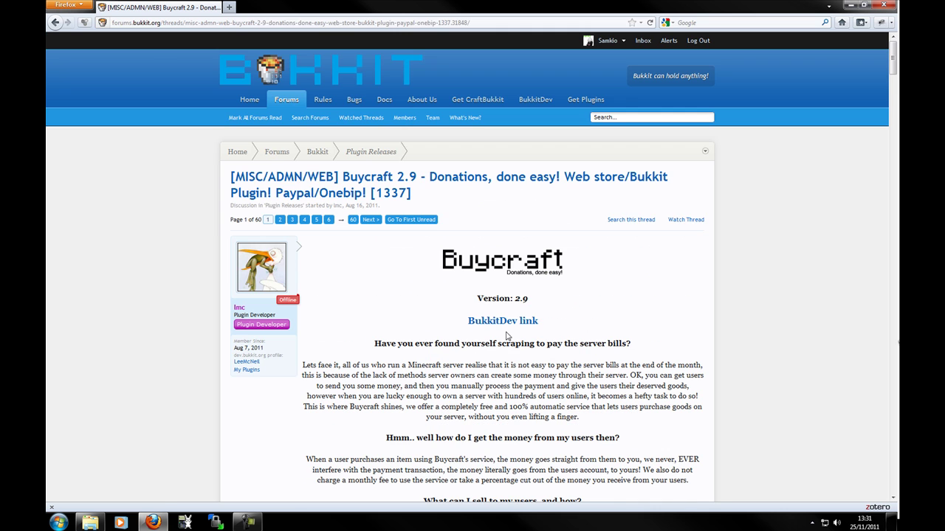
left_click(509, 322)
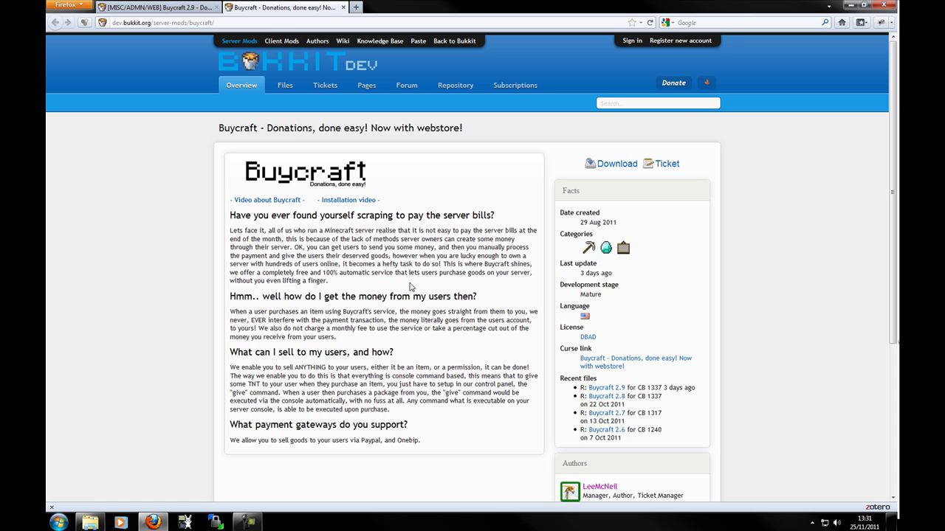
- Load buycraft.net in a new tab and go to its Server panel login page
left_click(355, 7)
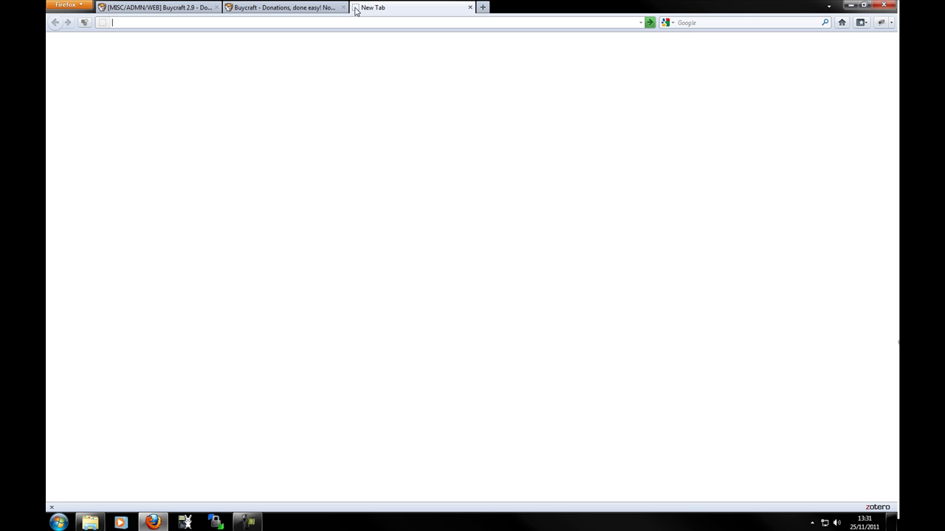
type("buycraft.net")
key("Return")
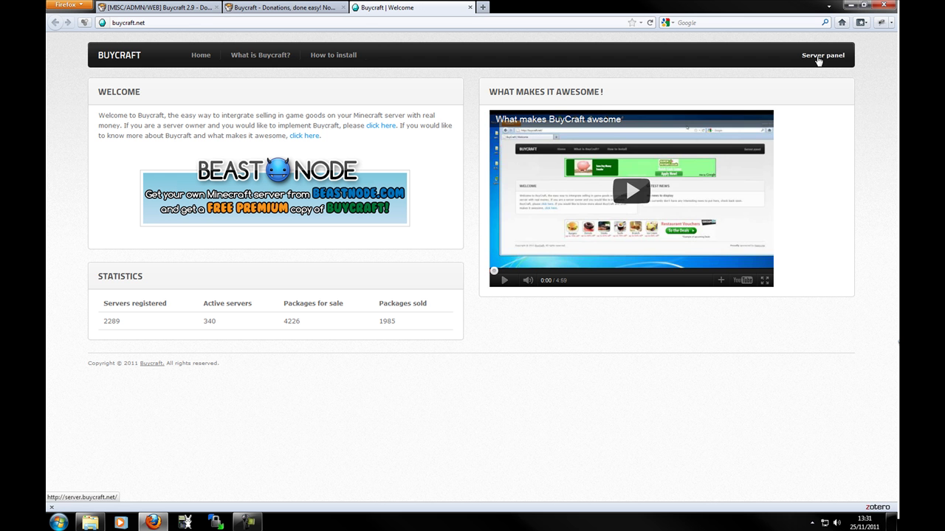
left_click(825, 57)
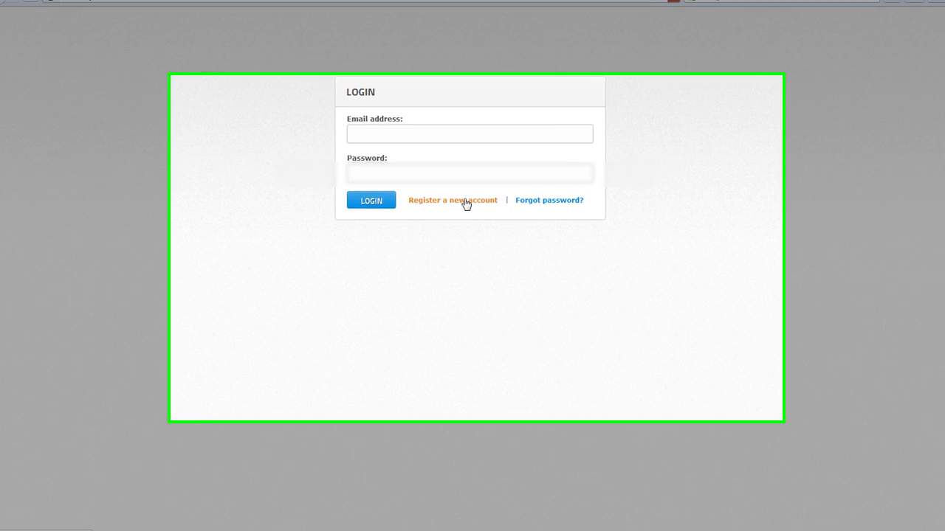
- Fill the Buycraft registration form with an e-mail, password, repeated password and captcha, and submit
left_click(467, 204)
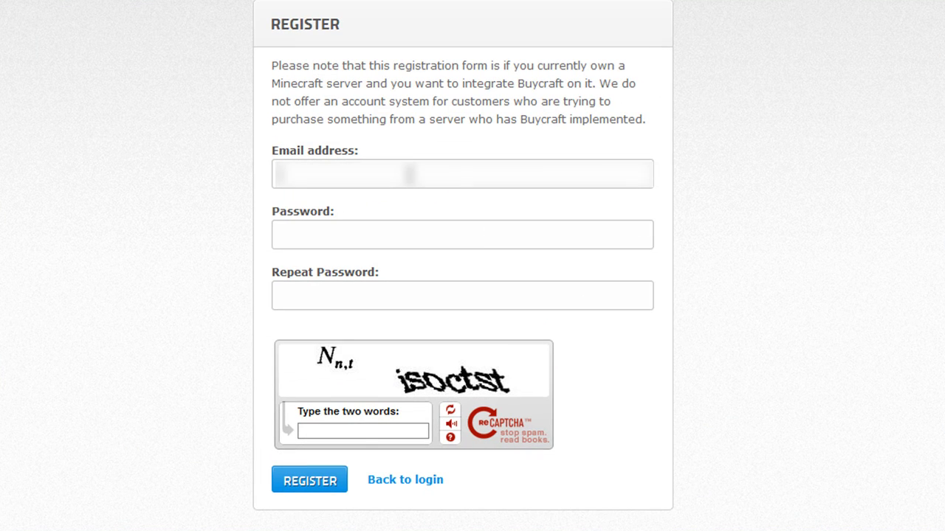
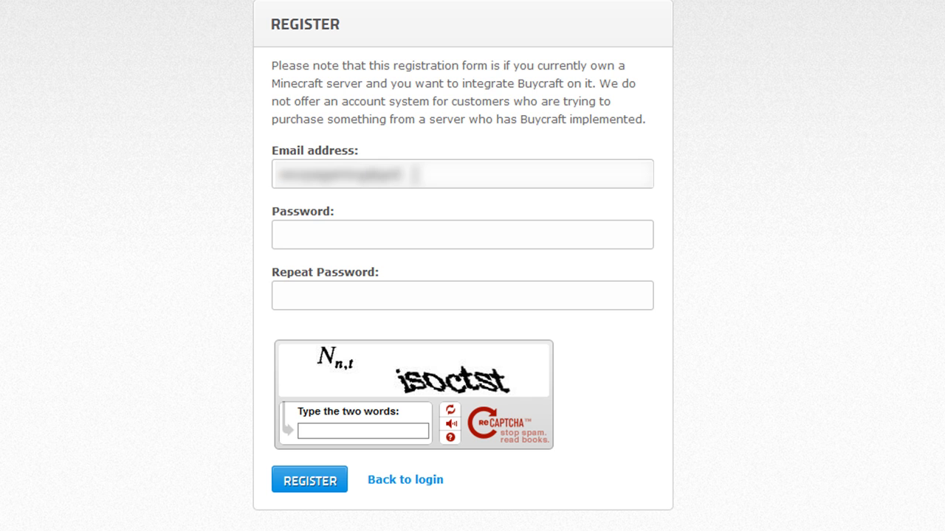
key("Tab")
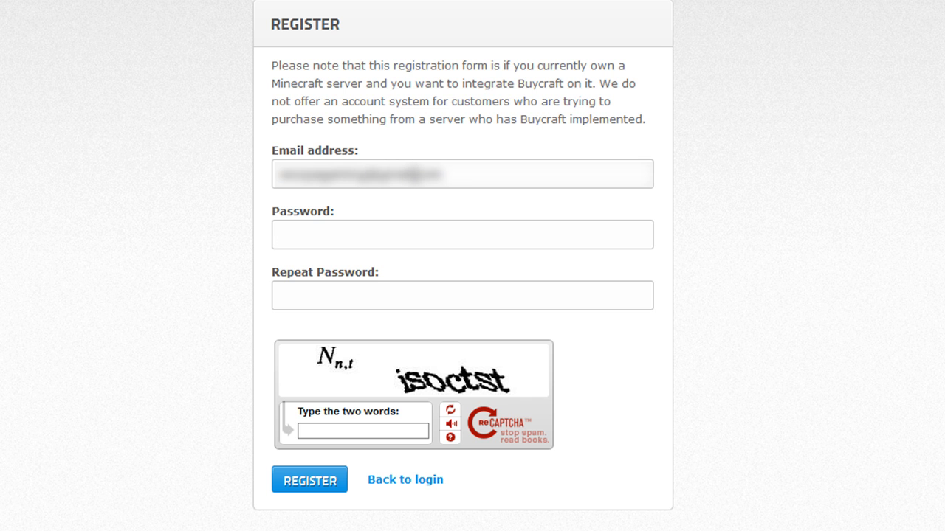
type("••••••••••")
key("ctrl+a")
type("•••••••••")
key("Tab")
type("•••••••")
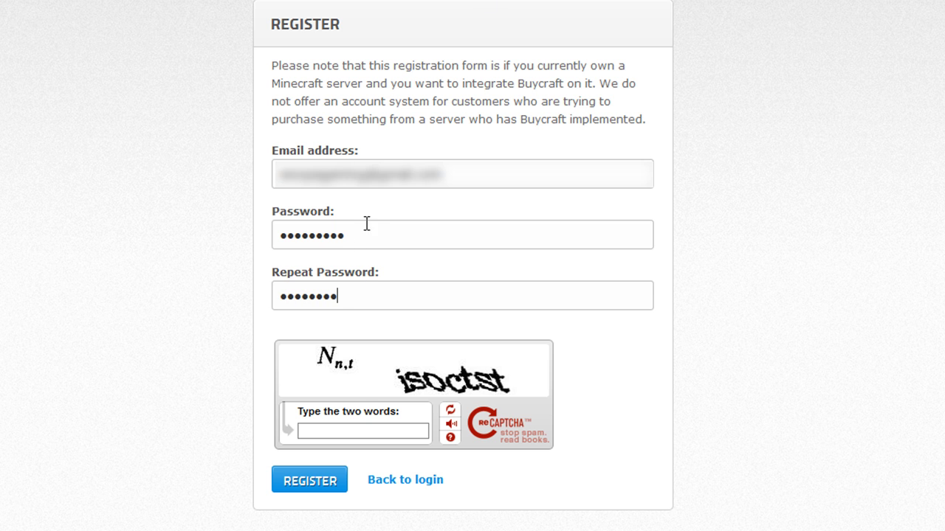
left_click(383, 430)
left_click(448, 411)
left_click(448, 413)
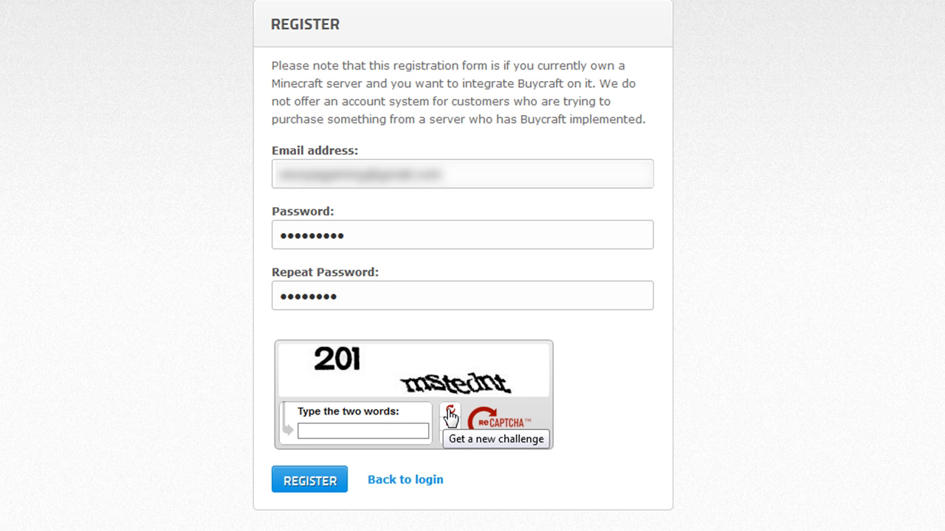
type("201 ")
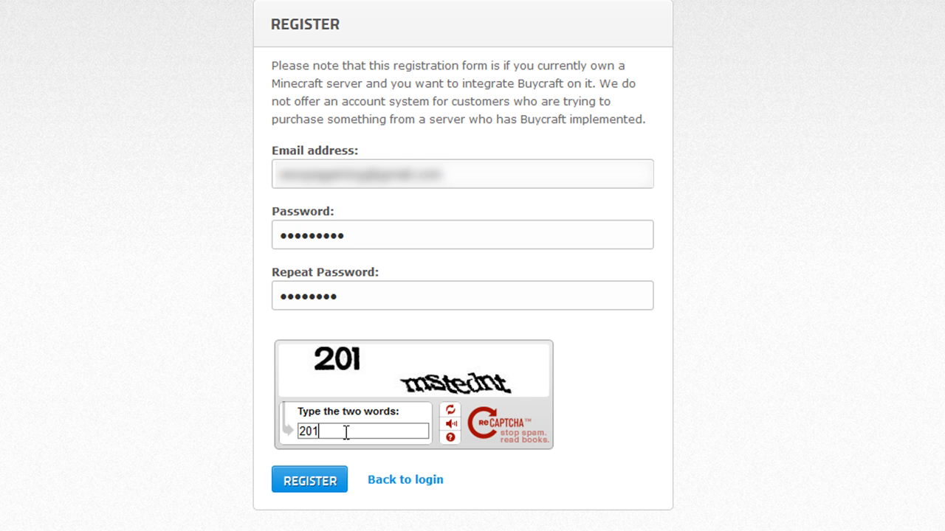
type("mstednt")
left_click(309, 481)
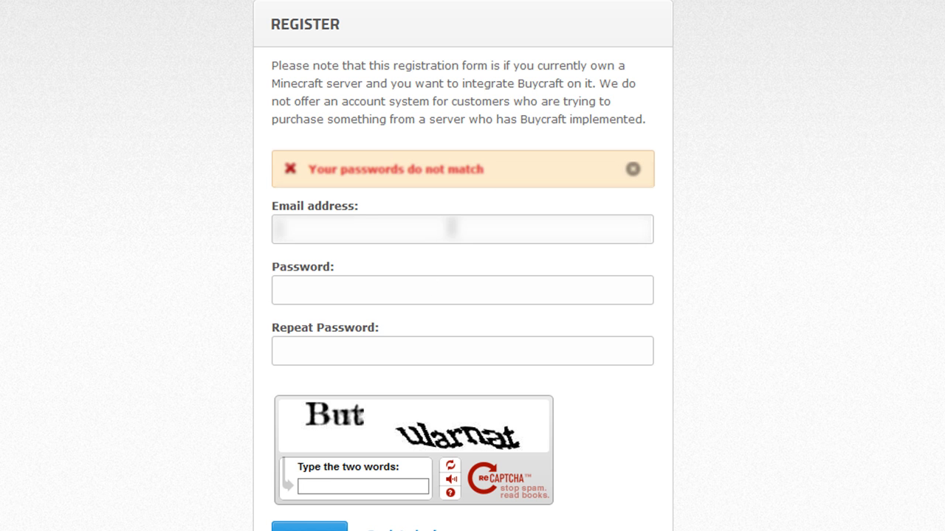
- Re-enter the e-mail and password after the mismatch error and resubmit the registration
key("Tab")
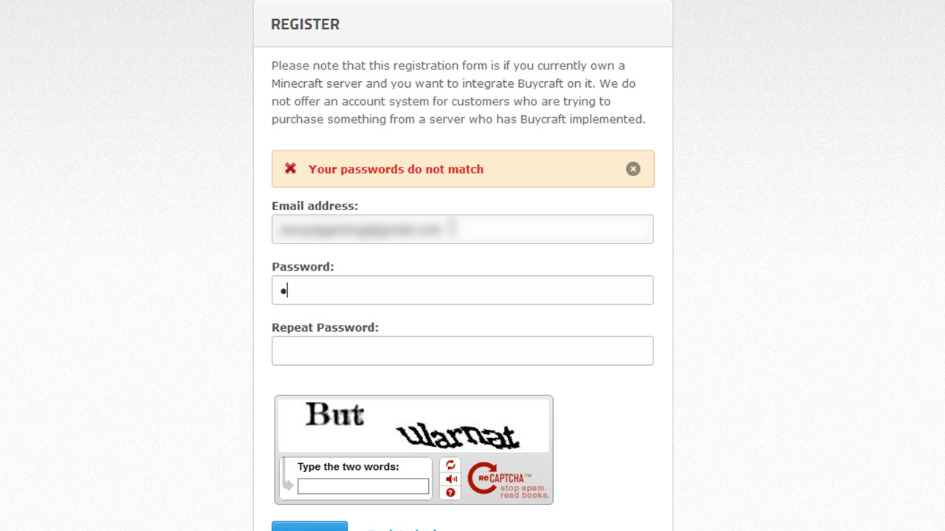
type("••••••••••••••")
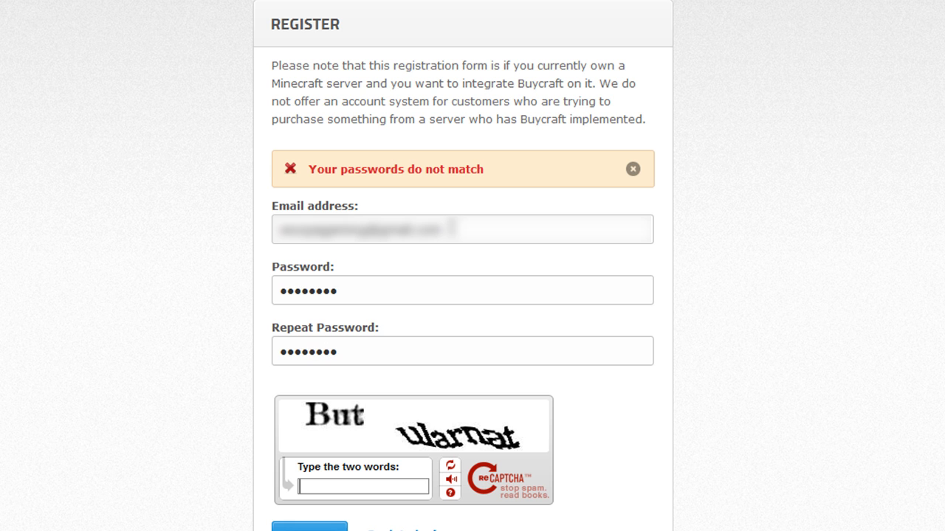
type("But ularnat")
left_click(310, 526)
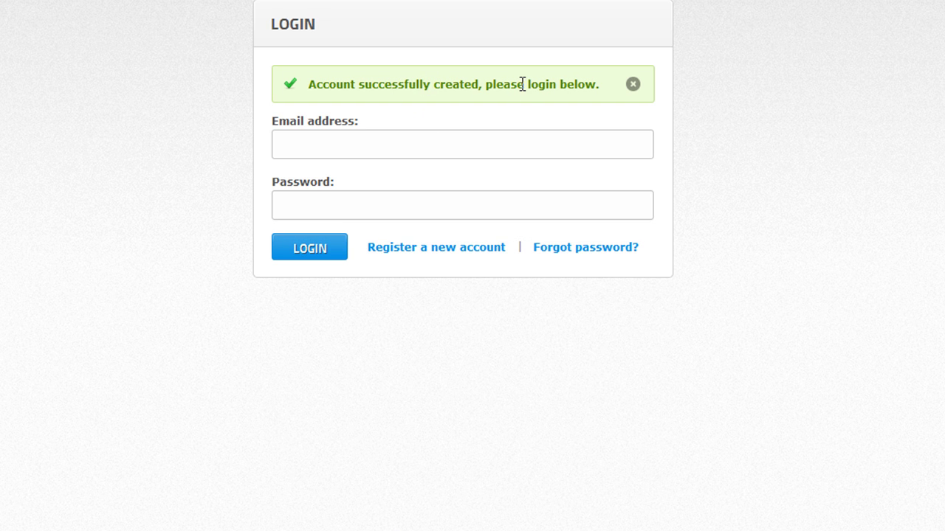
- Log in to the Buycraft server panel with the new account's e-mail and password
left_click(443, 146)
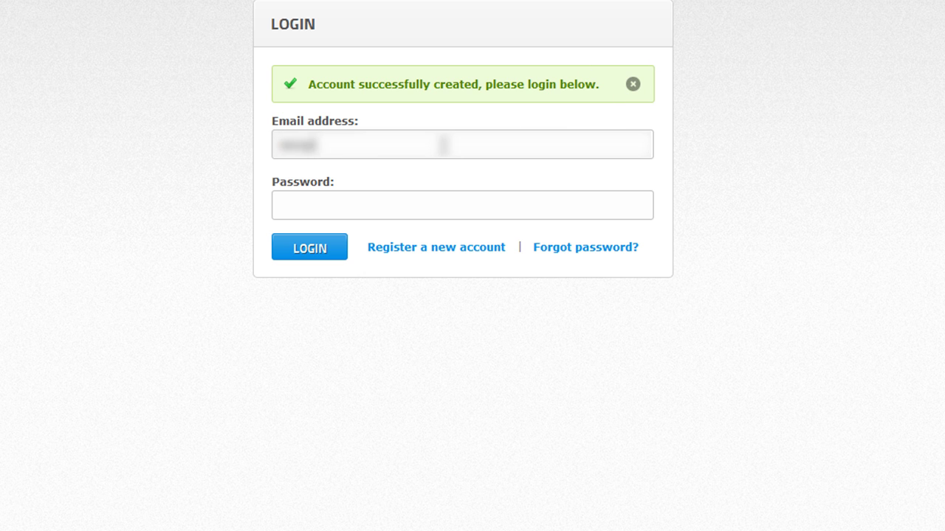
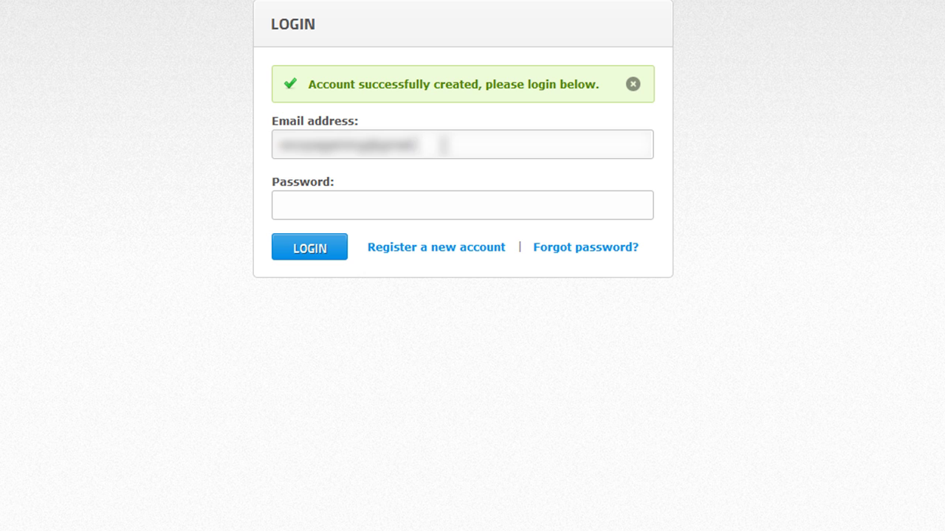
key("Tab")
type("••••••••")
left_click(343, 253)
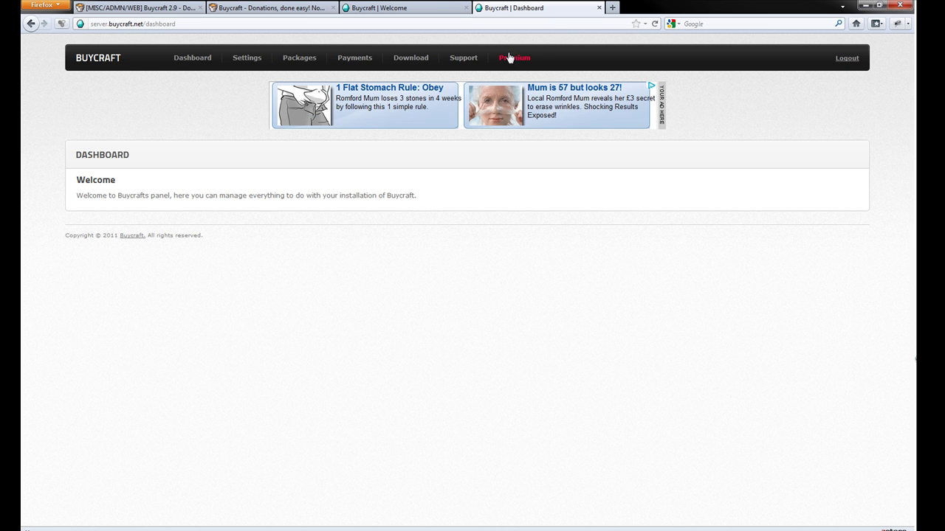
left_click(251, 61)
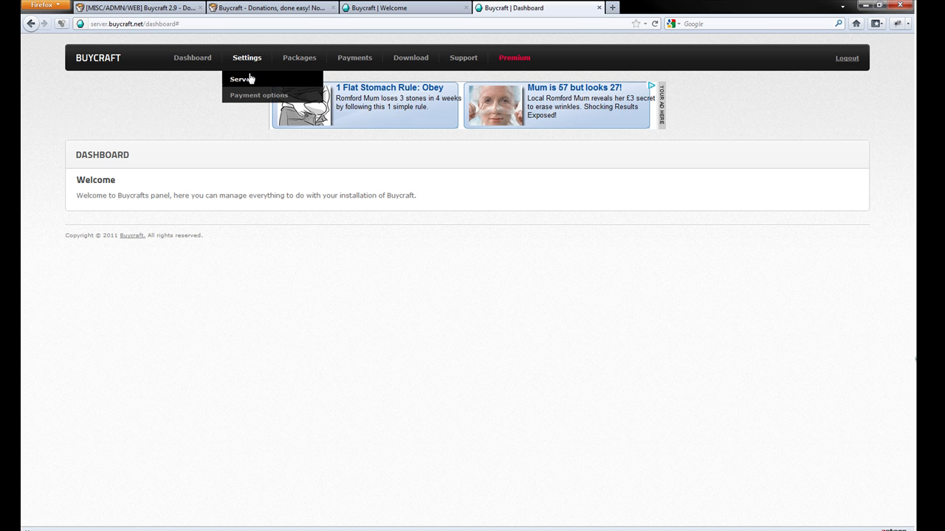
left_click(247, 78)
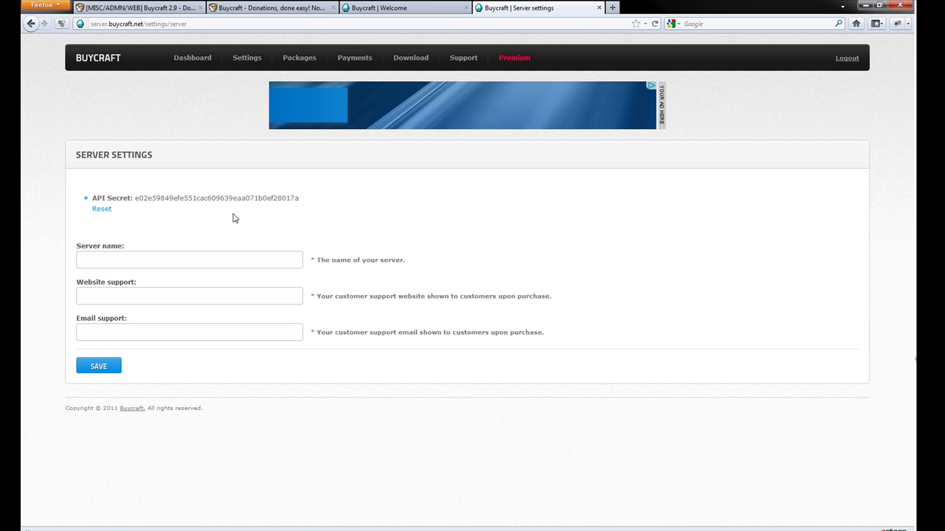
left_click(198, 259)
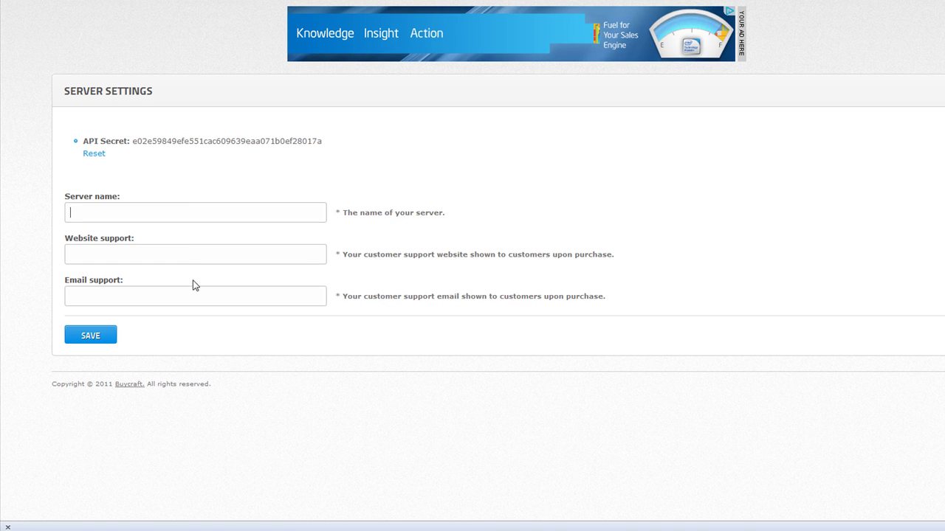
left_click(198, 295)
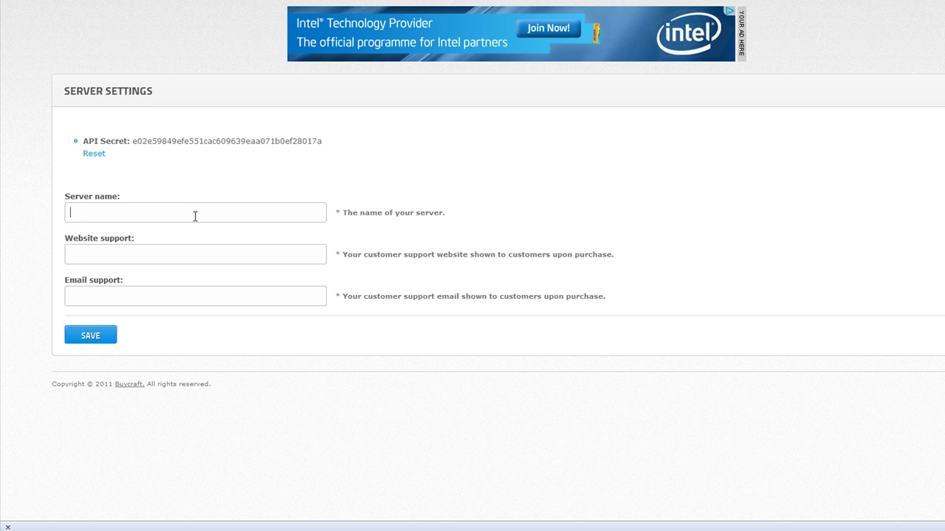
type("Samkios S")
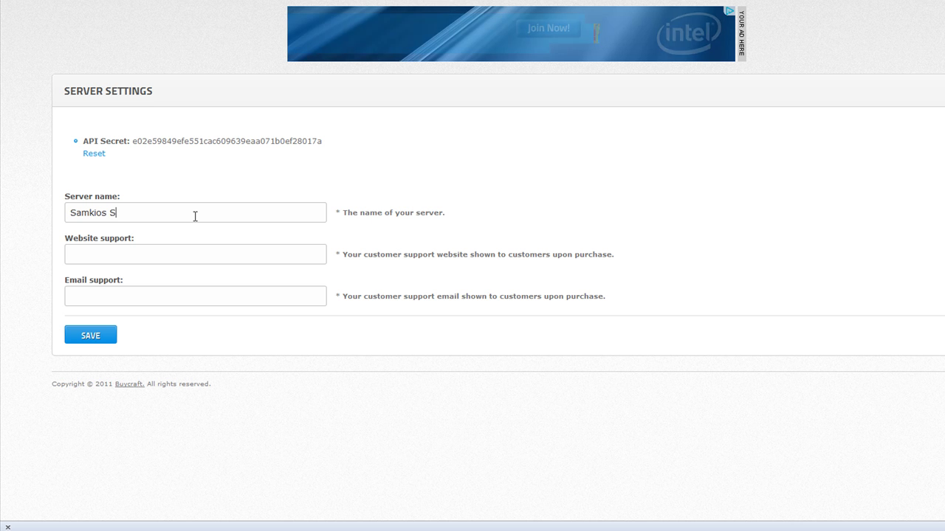
type("erver")
key("Tab")
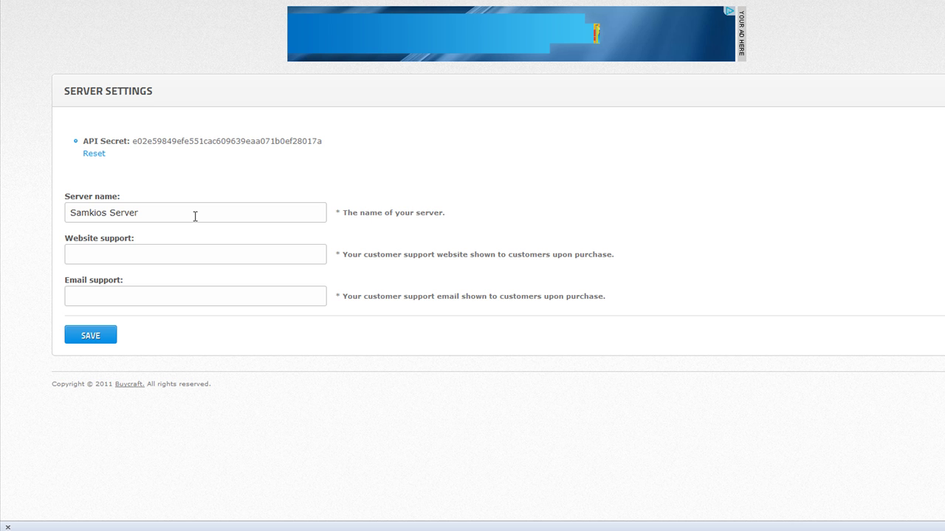
type("www.")
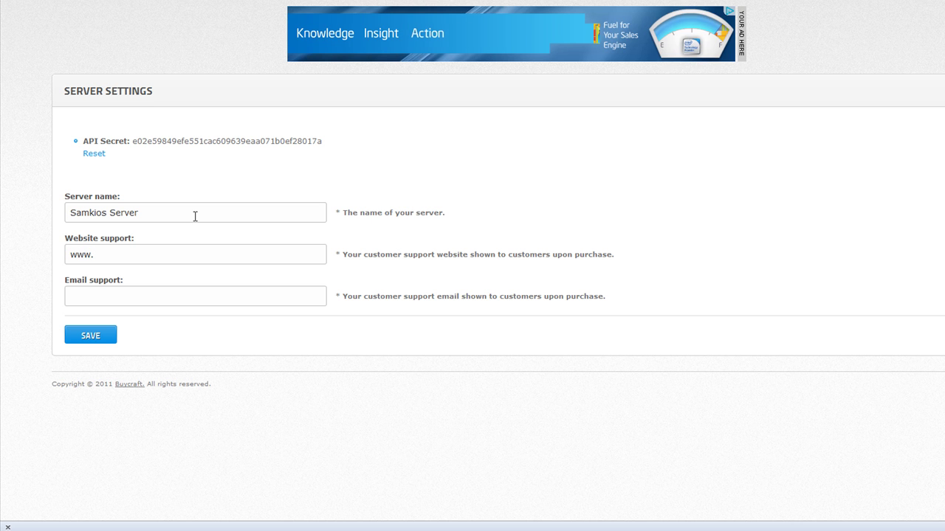
type("woopagaming.com")
left_click(156, 294)
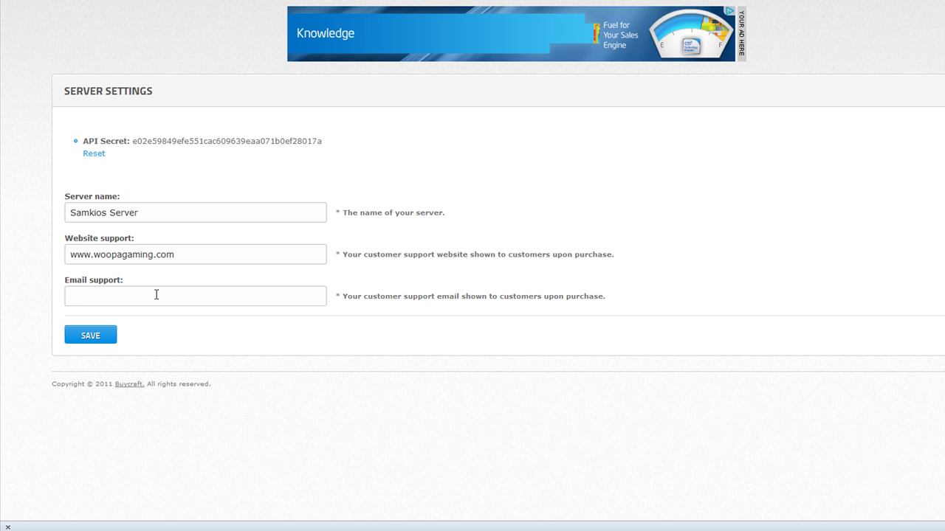
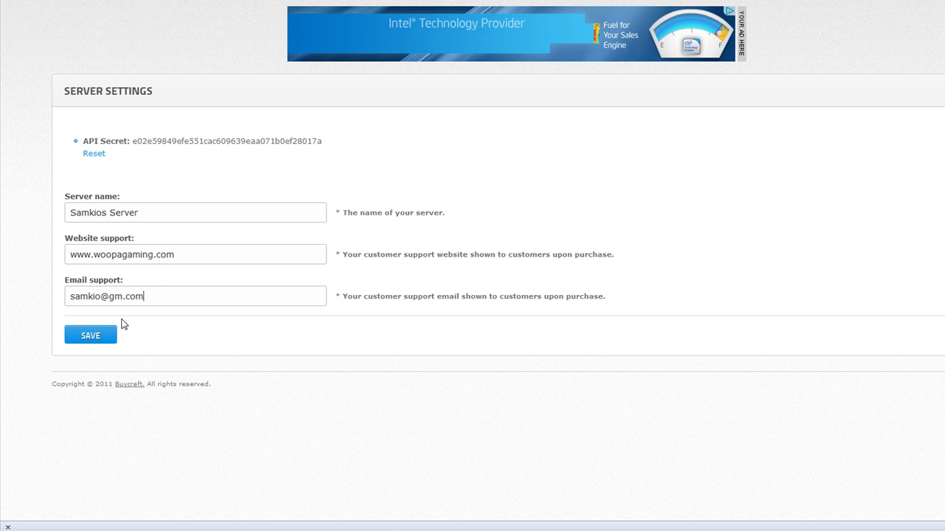
left_click(93, 341)
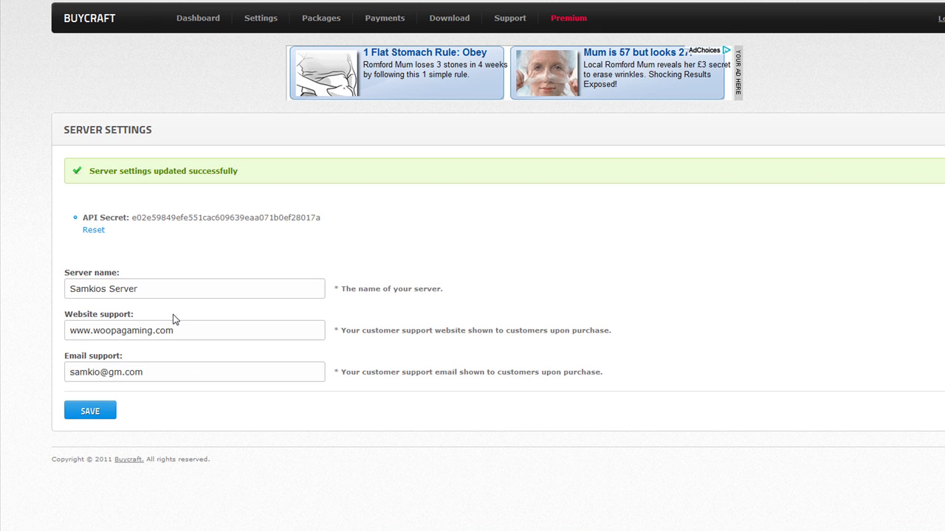
- Regenerate the server's API secret with Reset
left_click_drag(131, 218, 325, 223)
left_click(327, 224)
double_click(192, 217)
key("F11")
left_click(98, 284)
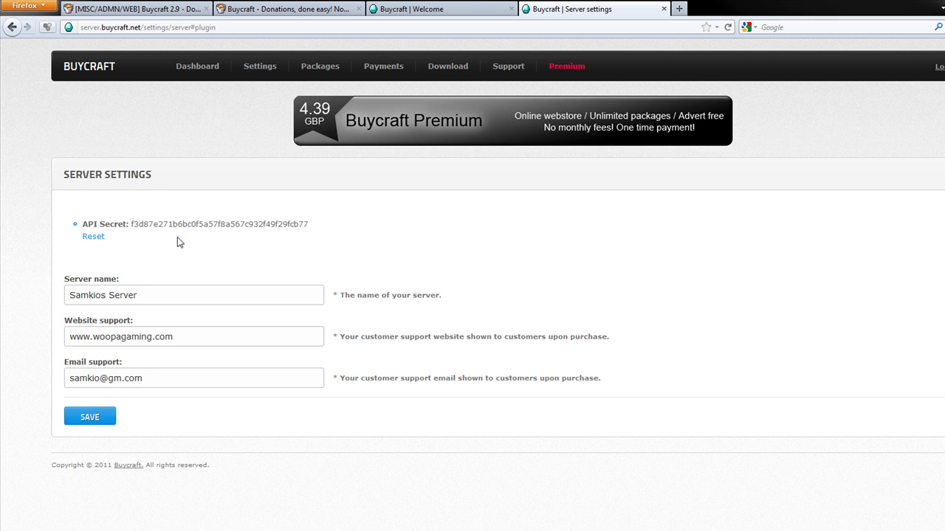
- Enable PayPal as the only payment method, enter the PayPal account e-mail and save
mouse_move(310, 67)
mouse_move(262, 69)
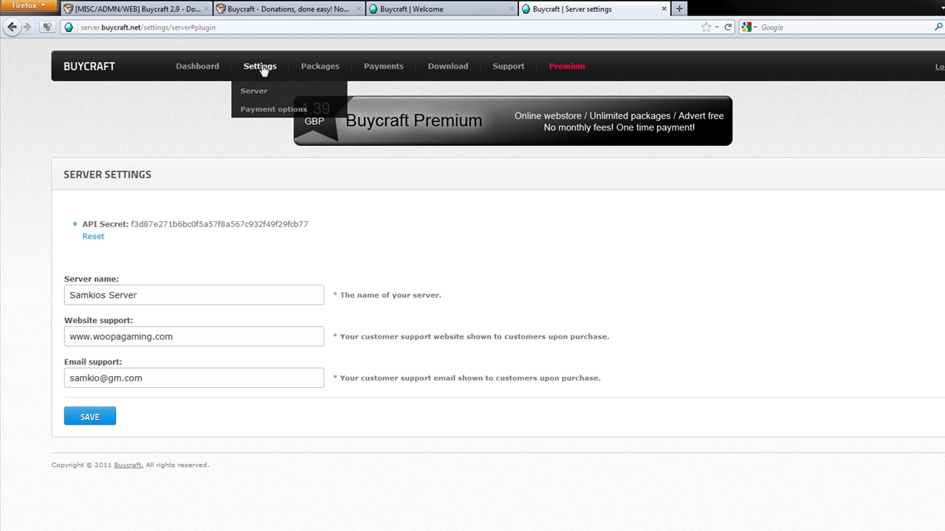
left_click(273, 110)
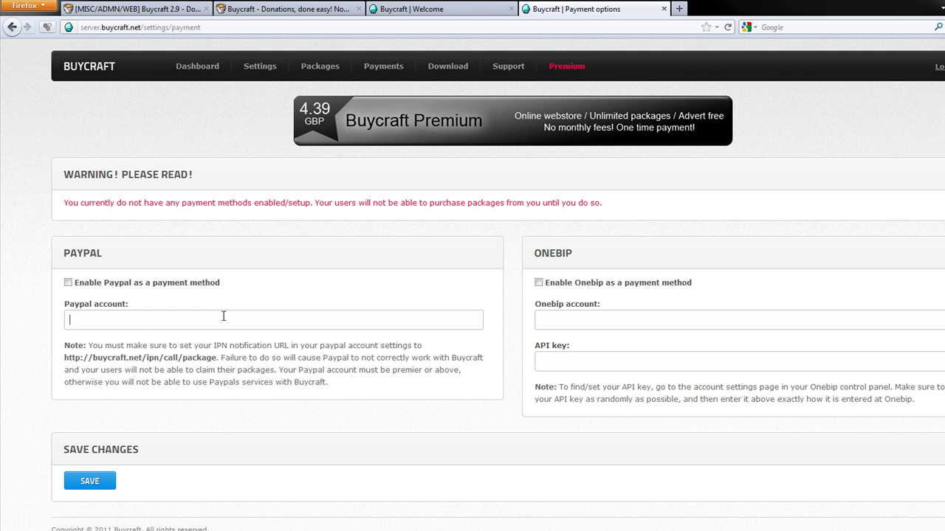
left_click(168, 283)
left_click(587, 283)
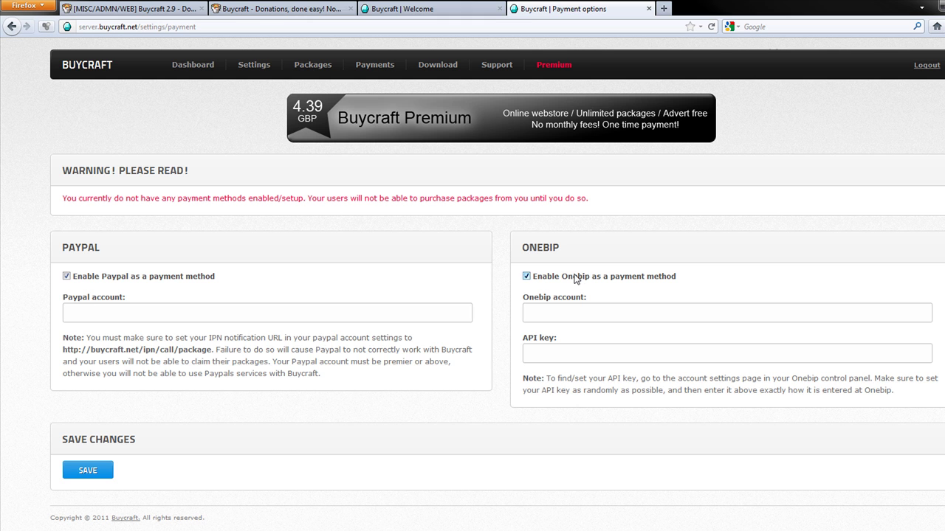
left_click(576, 279)
left_click(145, 306)
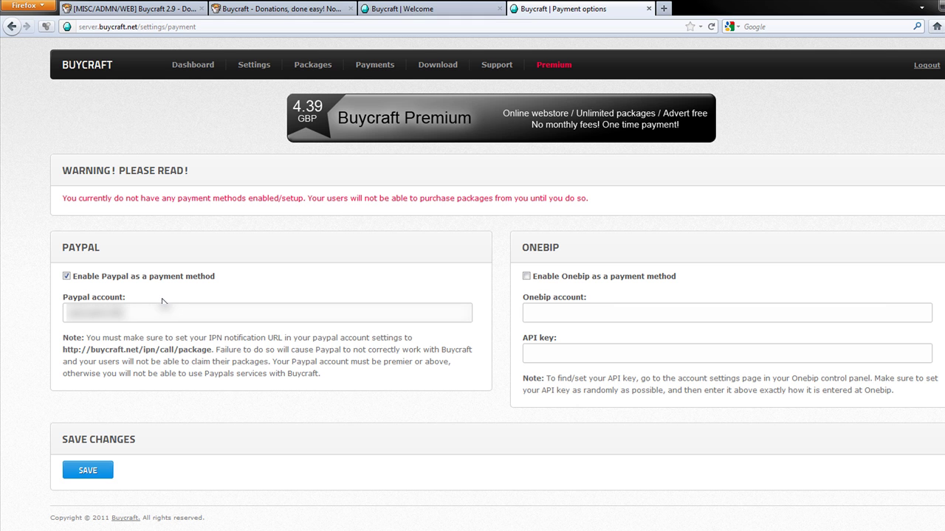
left_click(104, 471)
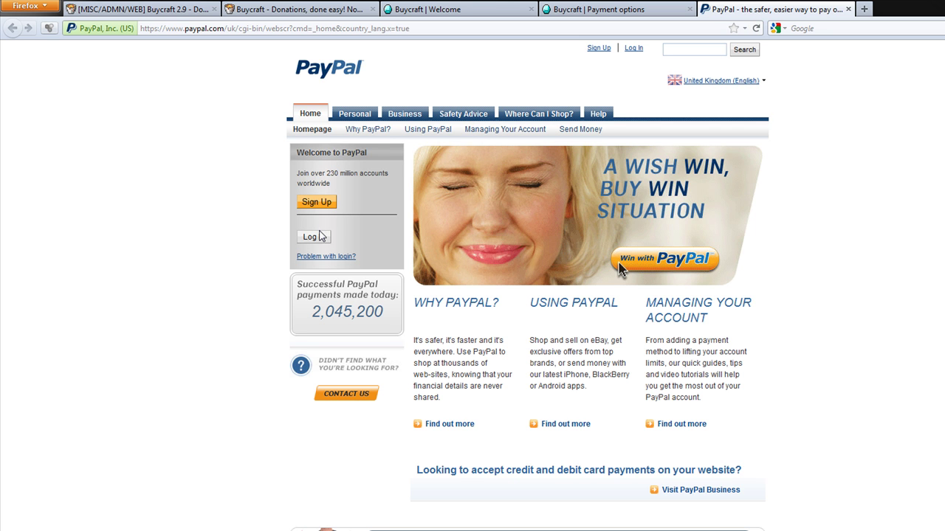
- Log in to PayPal with the account e-mail and password, then open IPN History
left_click(319, 237)
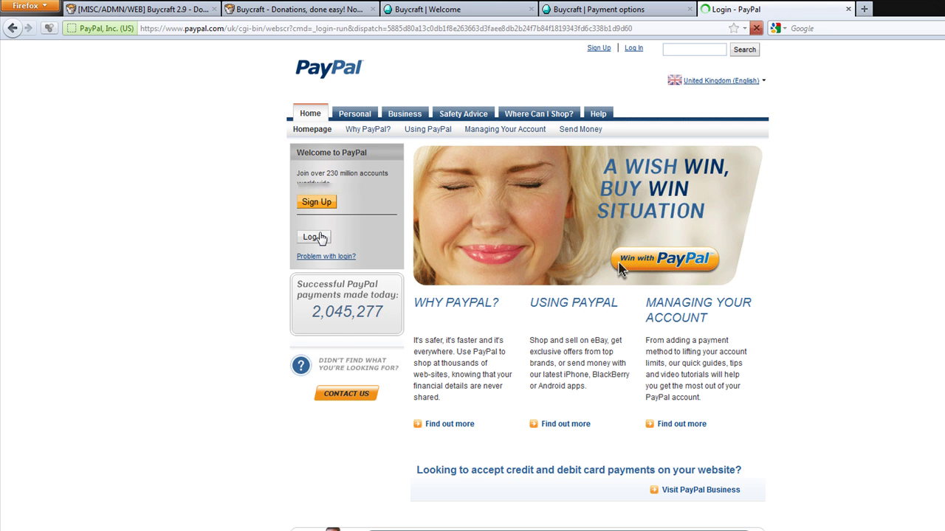
left_click(346, 189)
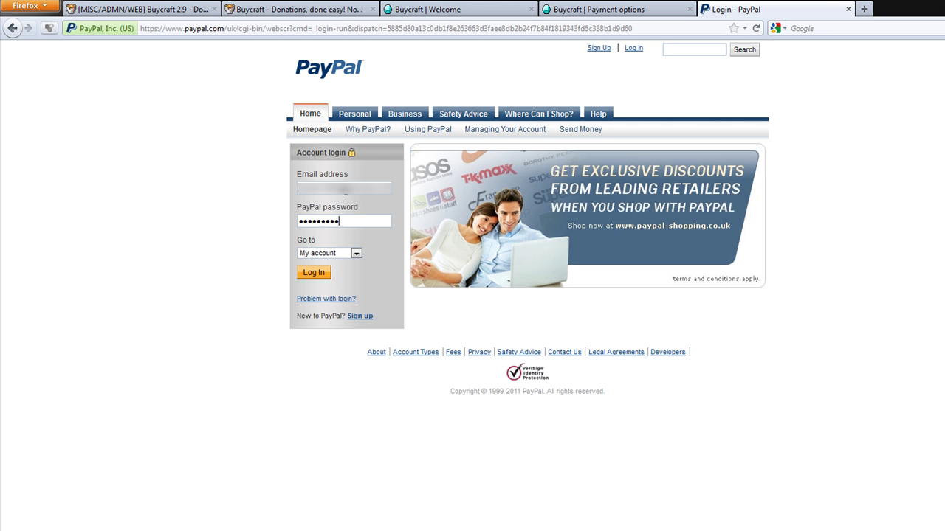
key("Return")
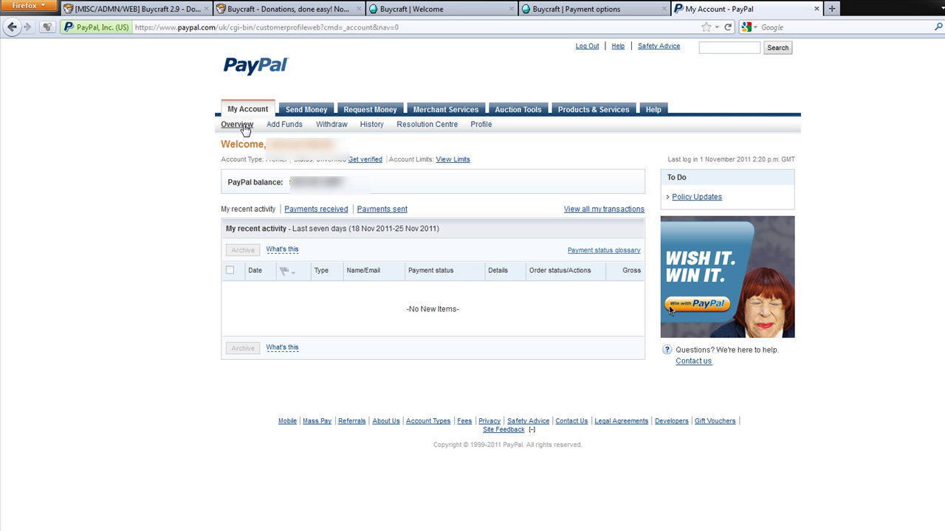
mouse_move(371, 125)
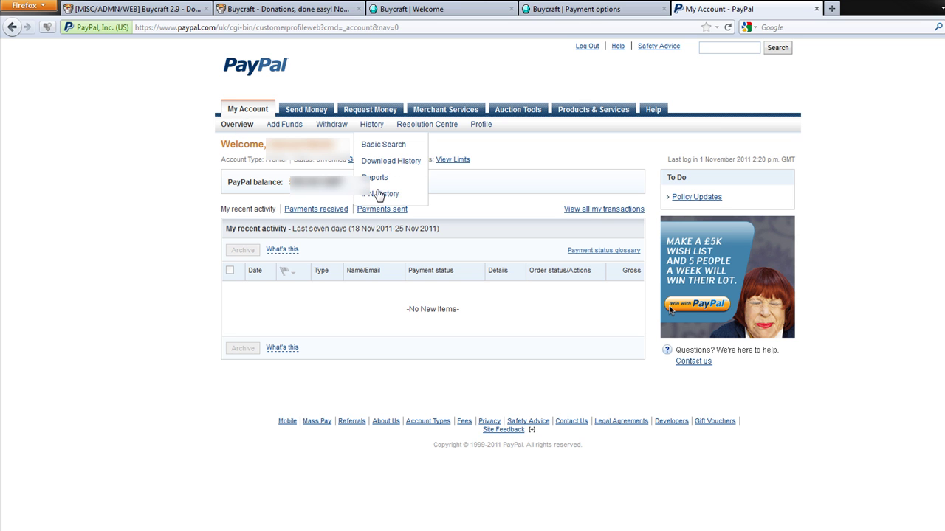
left_click(377, 194)
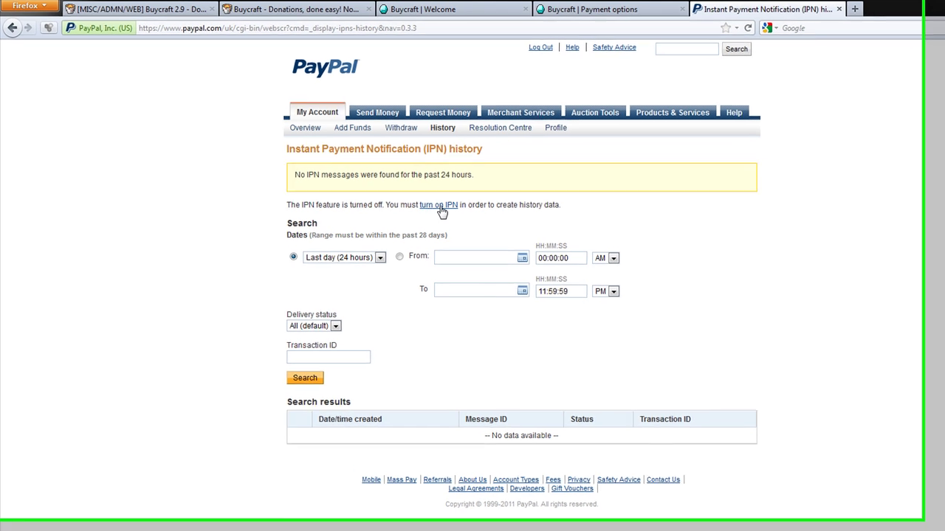
left_click(440, 206)
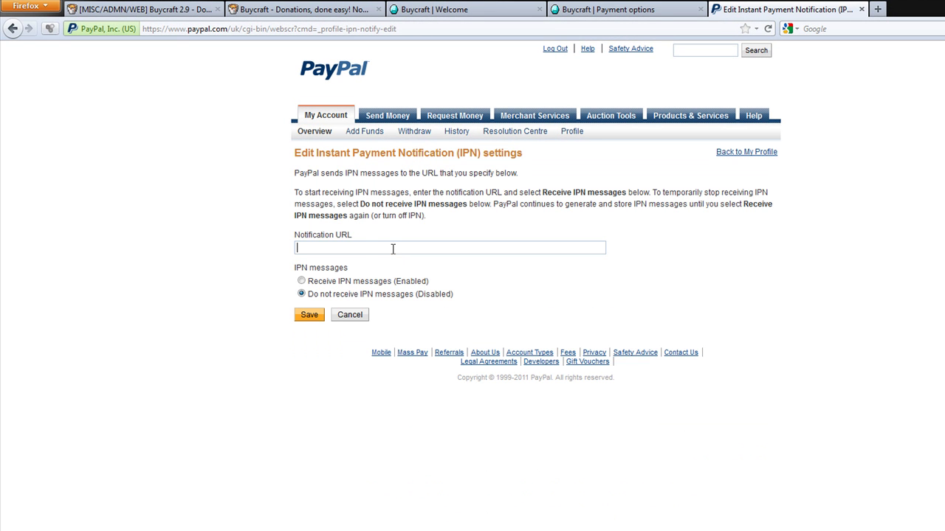
left_click(435, 10)
left_click(605, 10)
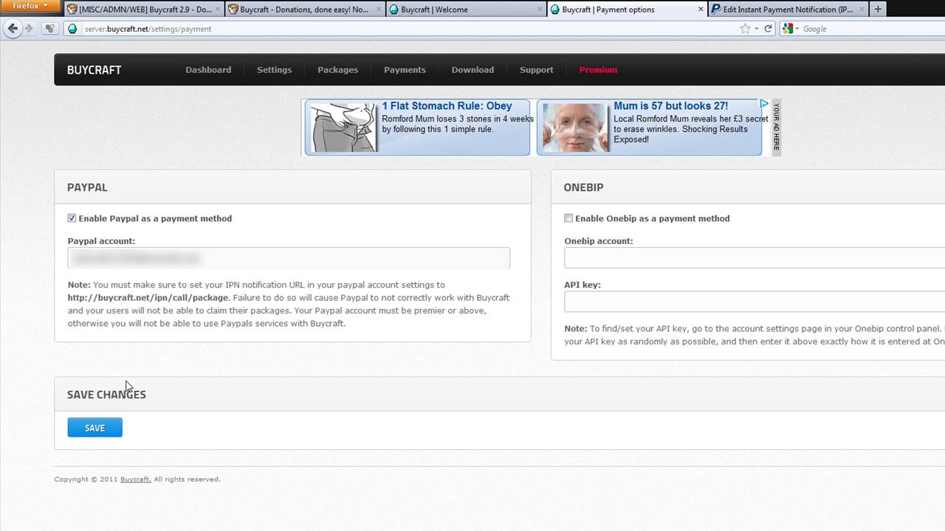
left_click_drag(230, 297, 74, 297)
key("ctrl+c")
left_click(782, 10)
left_click(381, 249)
key("ctrl+v")
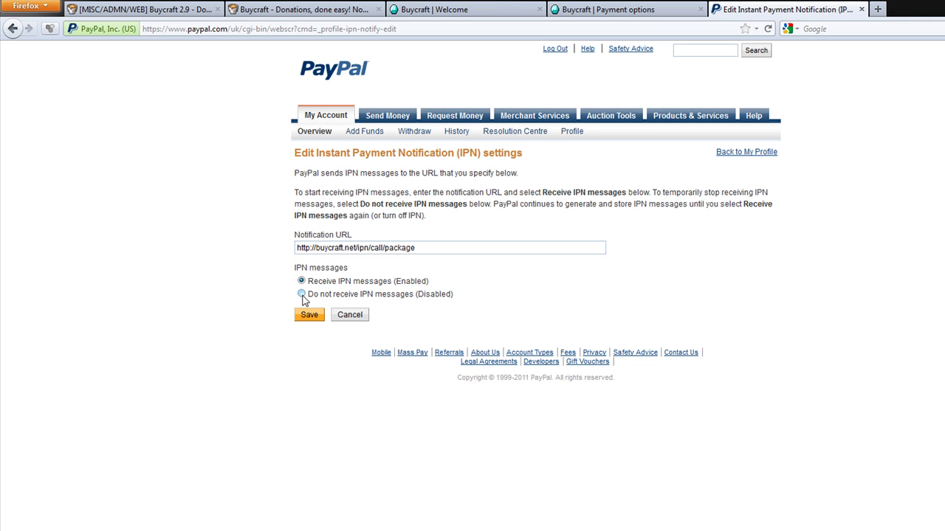
left_click(309, 317)
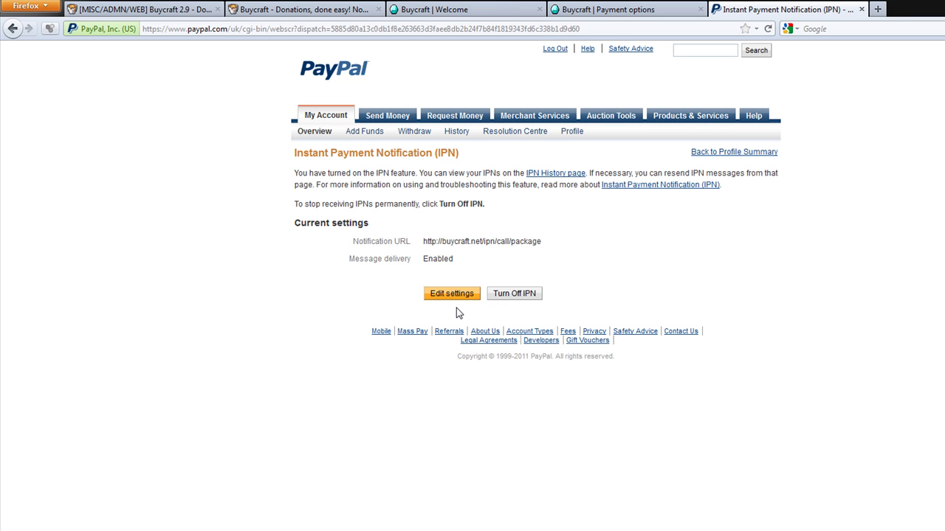
- Check the empty IPN History and its delivery status options, then return to Buycraft payment options
left_click(550, 176)
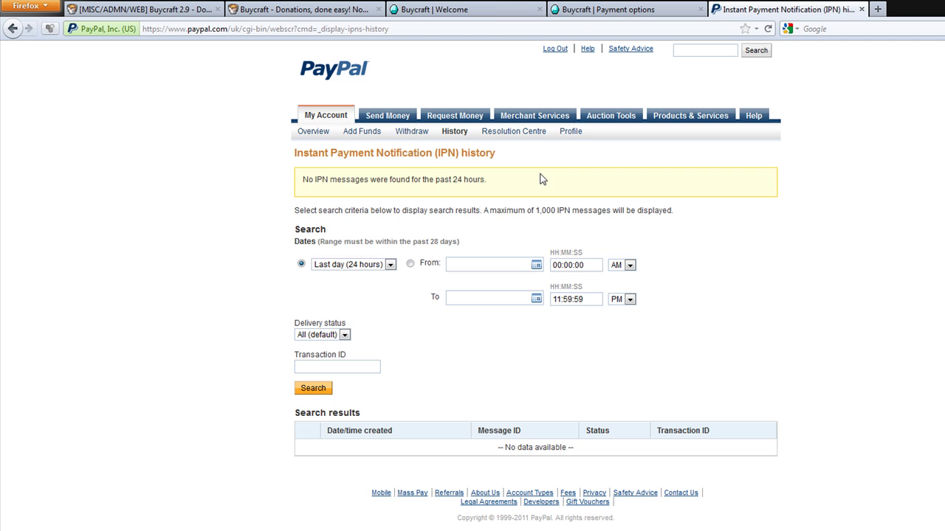
left_click(646, 8)
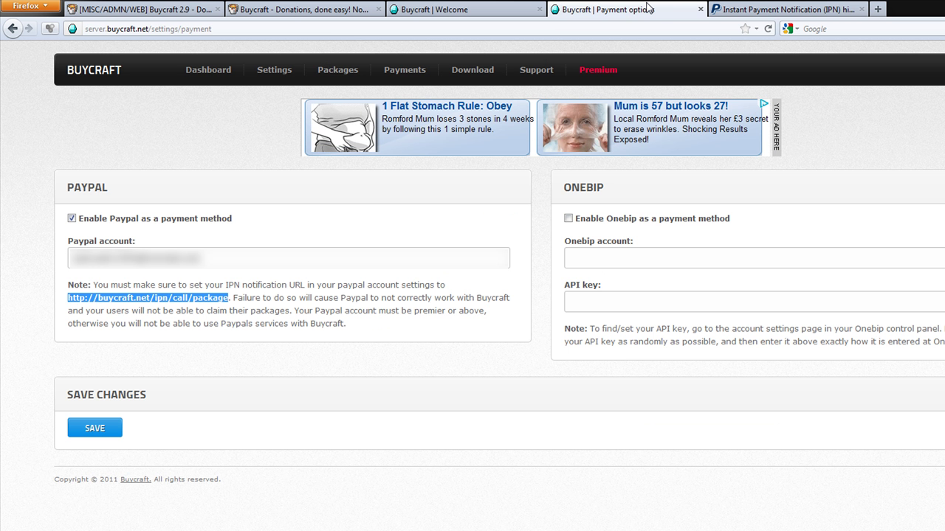
left_click(781, 12)
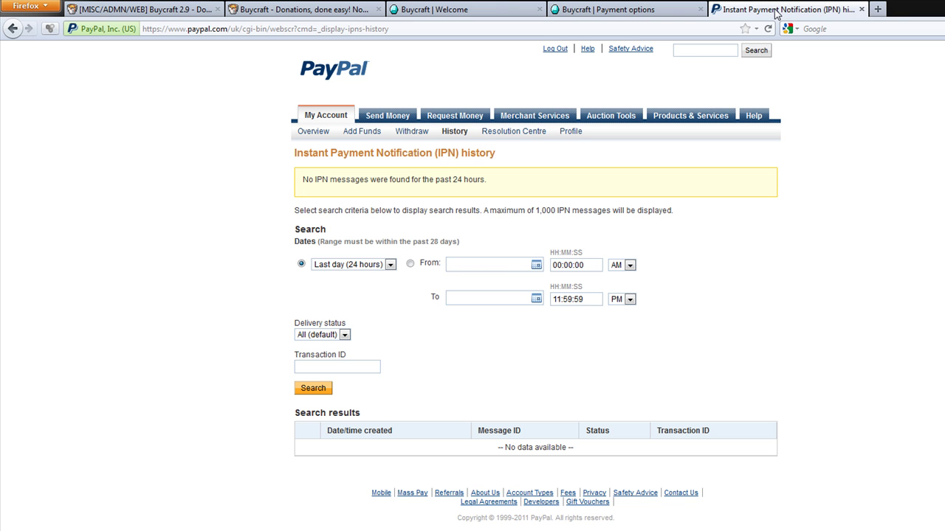
left_click(328, 335)
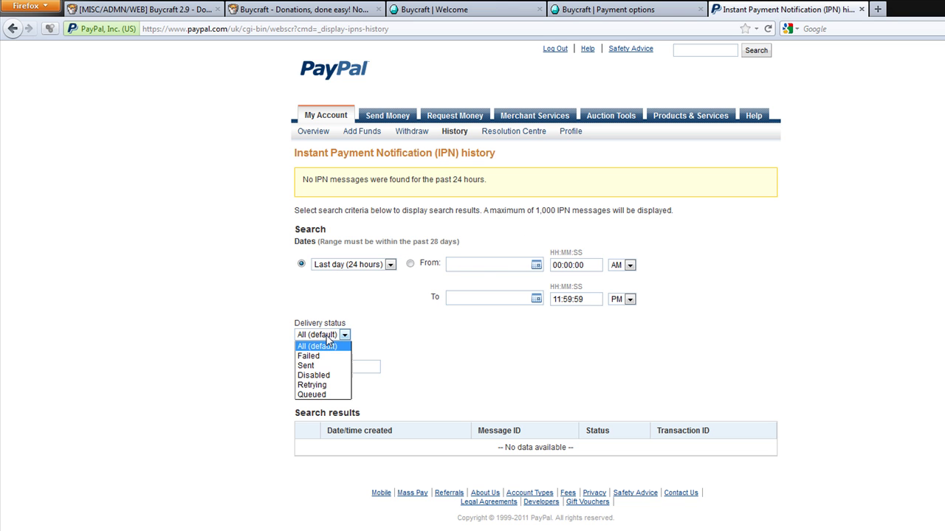
left_click(327, 337)
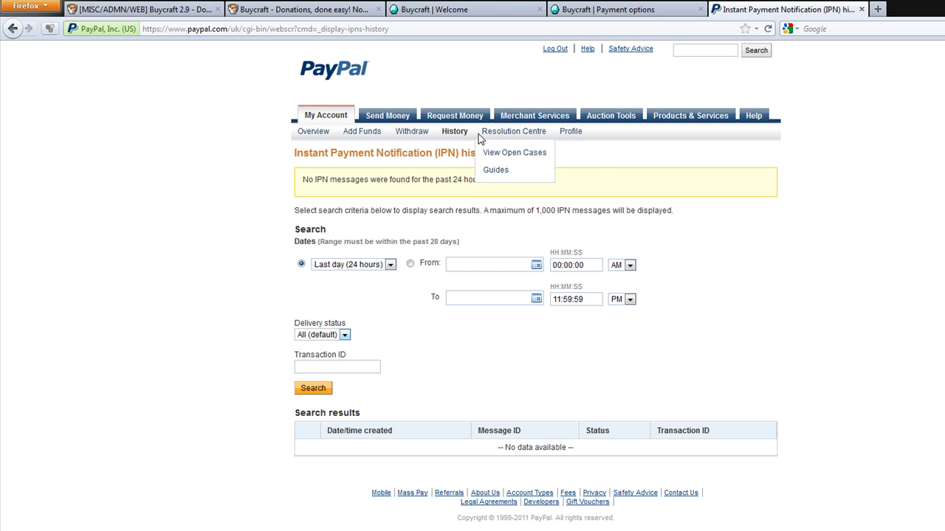
left_click(12, 29)
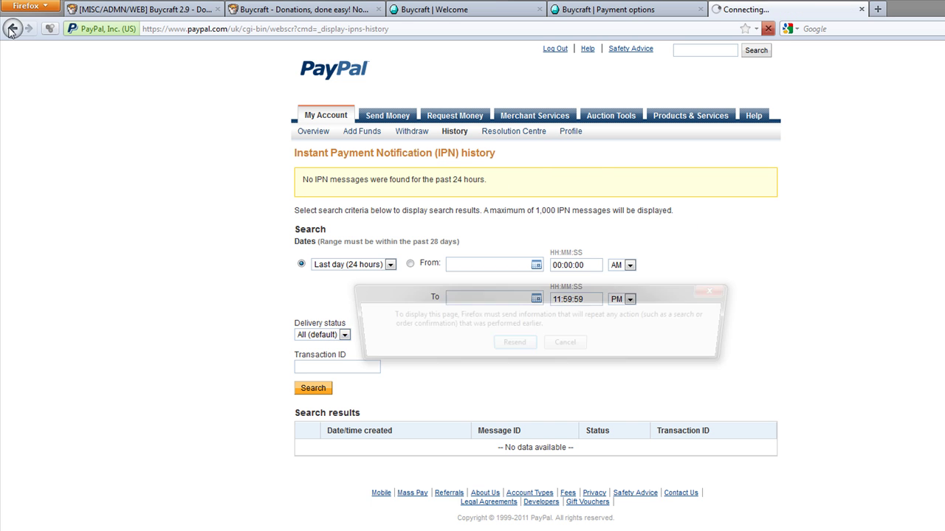
left_click(566, 345)
left_click(624, 10)
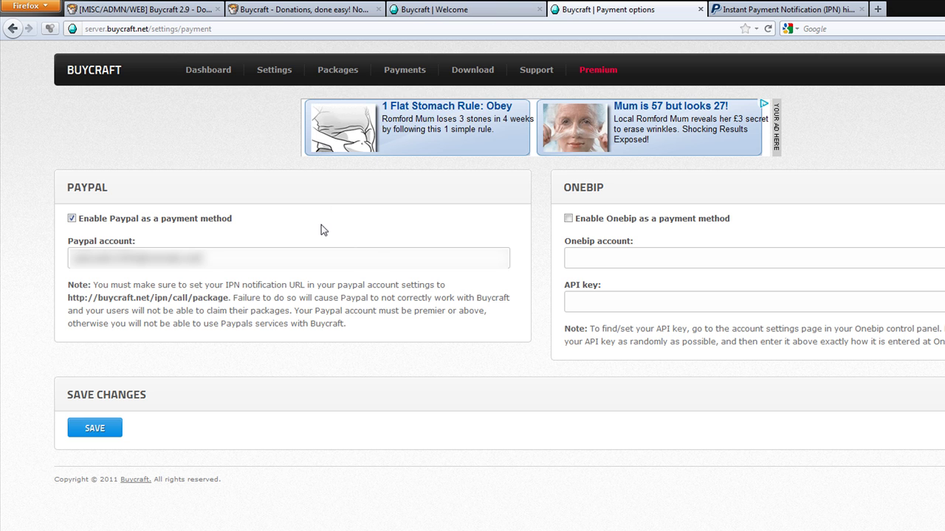
mouse_move(295, 89)
mouse_move(339, 79)
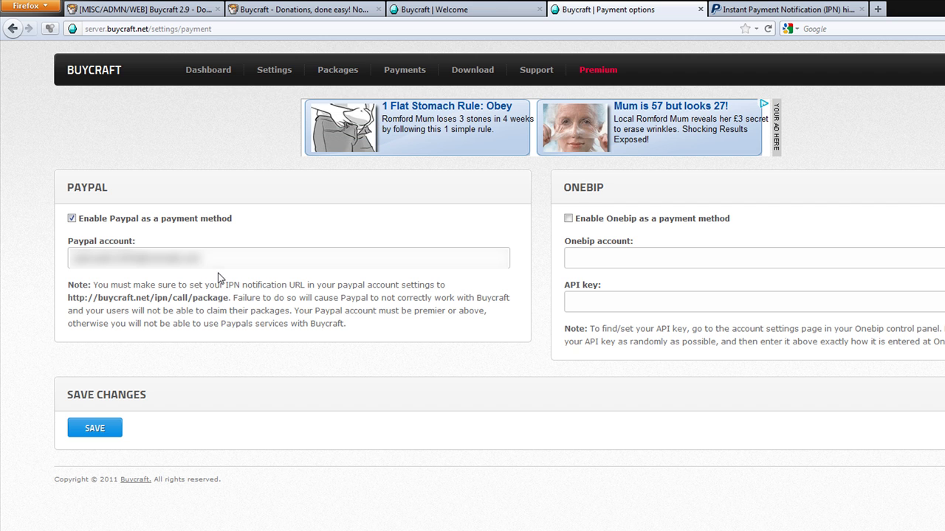
left_click(620, 256)
left_click(639, 261)
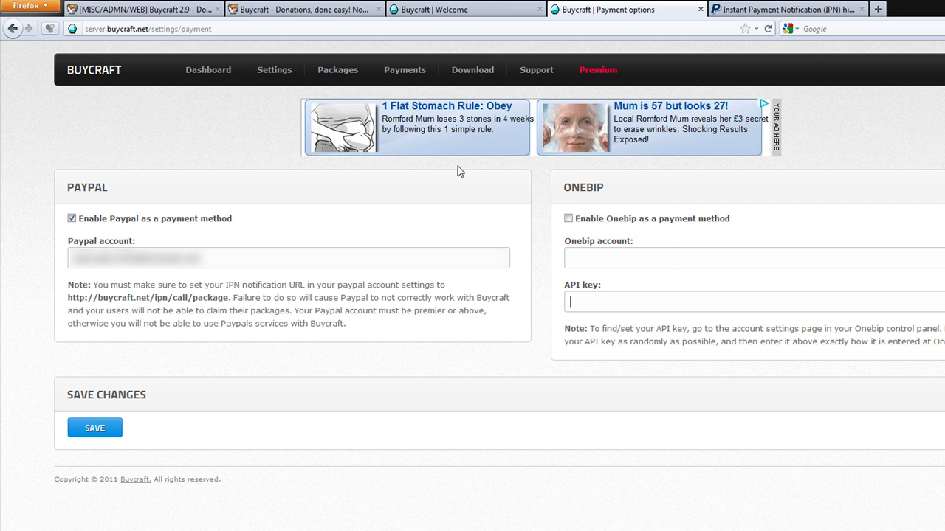
mouse_move(253, 87)
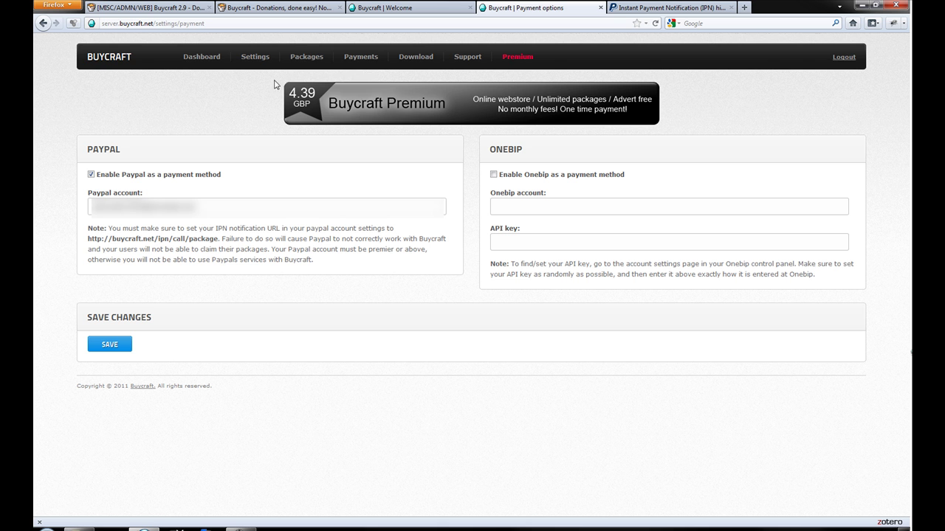
- Start a new package from Packages > Overview with the description 'VIP For A Month'
mouse_move(304, 59)
left_click(303, 79)
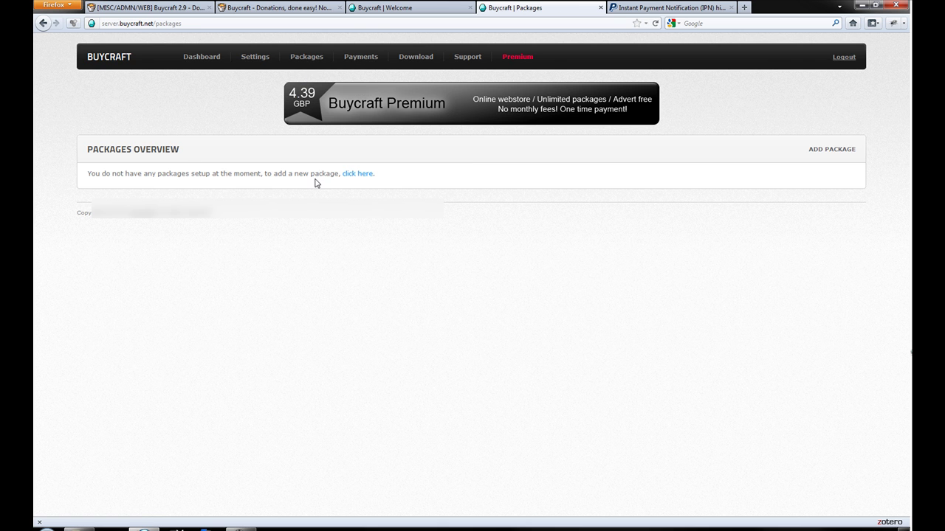
left_click(819, 152)
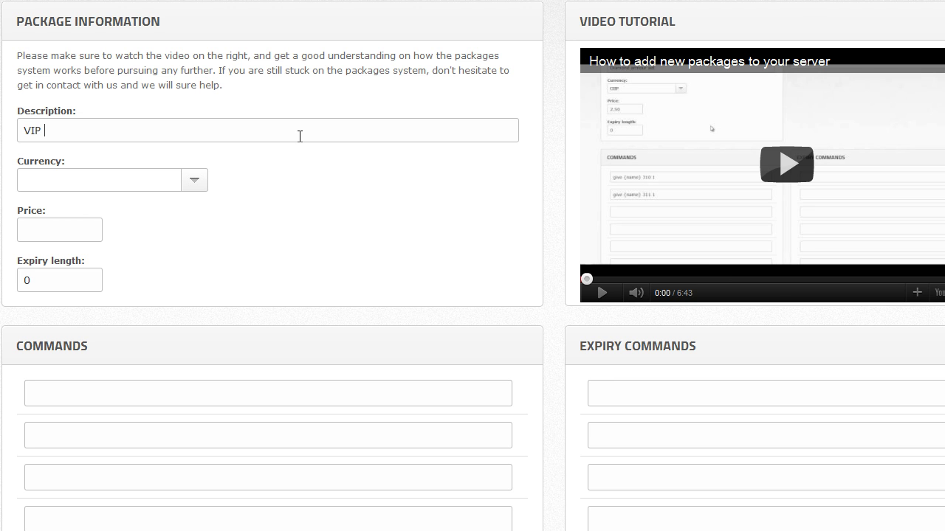
type("r A")
- Set the package currency to GBP
left_click(194, 180)
left_click_drag(200, 231, 198, 346)
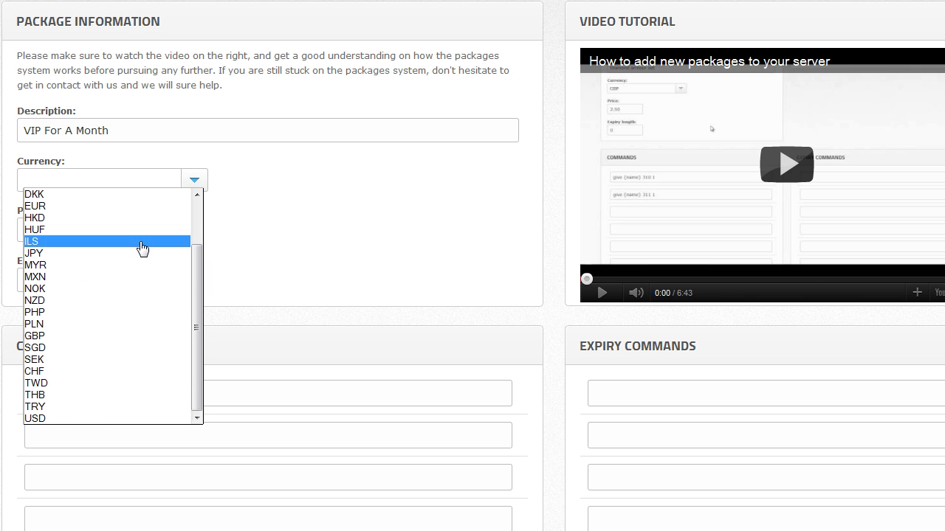
scroll(142, 249, "up", 2)
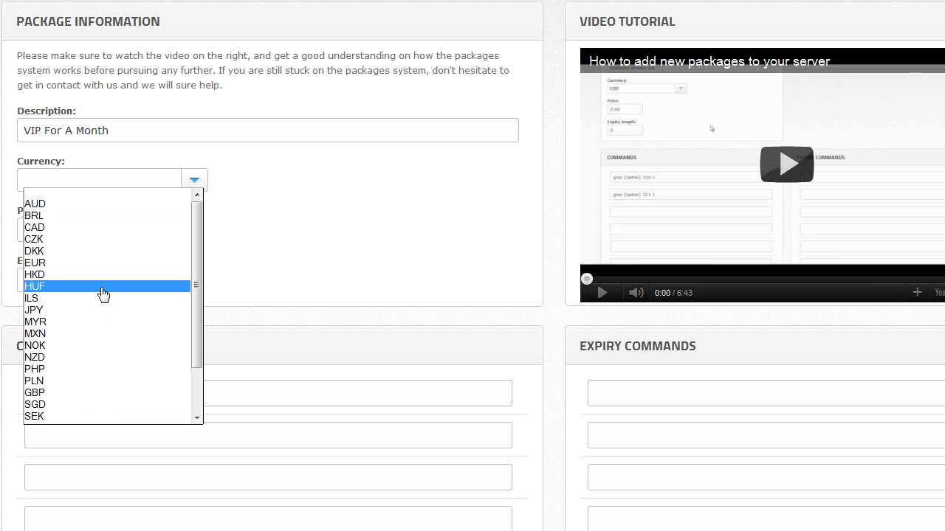
scroll(106, 302, "down", 1)
scroll(89, 238, "up", 1)
scroll(97, 310, "down", 2)
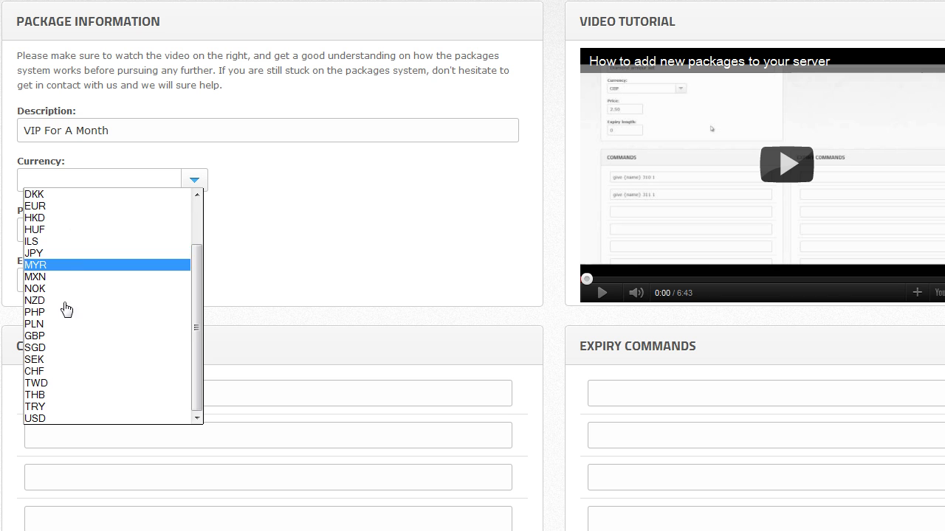
left_click(52, 338)
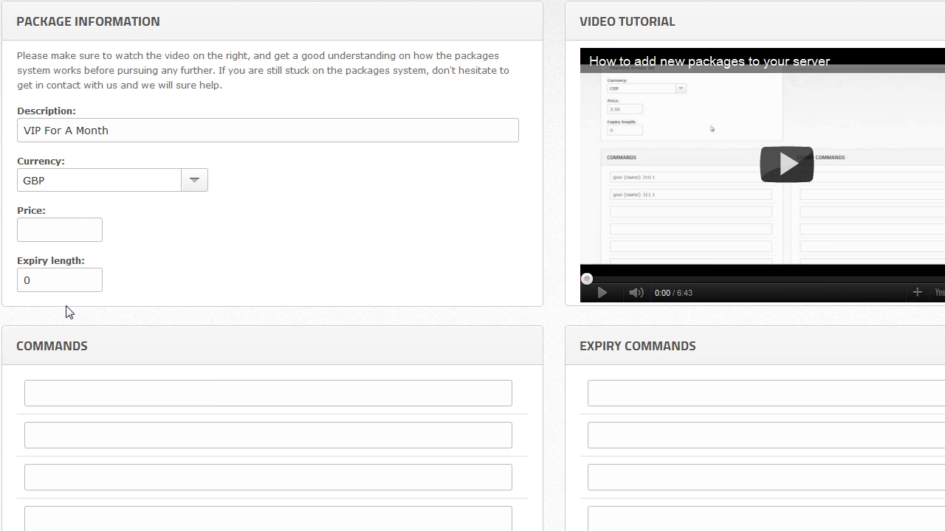
- Set the package price to 1 and the expiry length to 30
left_click(65, 227)
type("1")
key("Tab")
left_click(40, 277)
key("ctrl+a")
type("30")
left_click(180, 393)
scroll(221, 318, "down", 6)
scroll(222, 318, "up", 5)
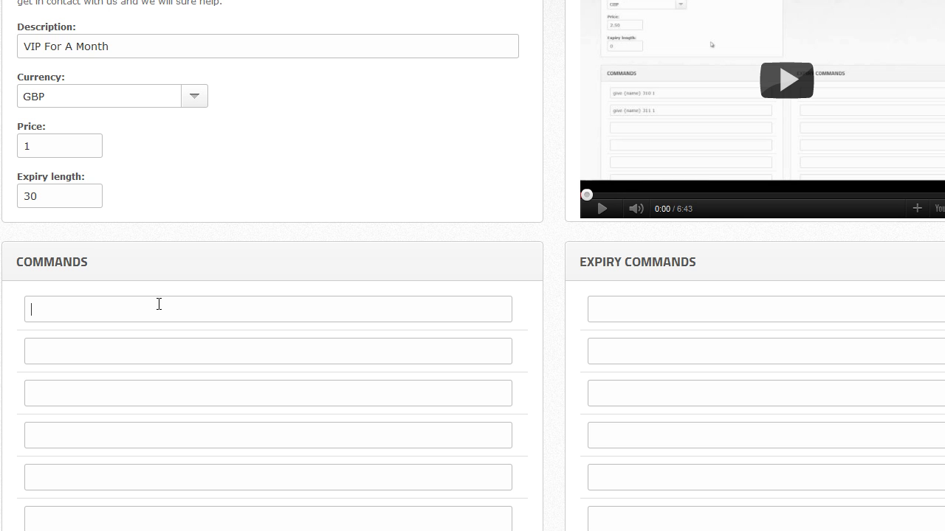
- Enter 'permissions group {name} vip' as the package's first command
type("permi")
key("BackSpace")
key("BackSpace")
key("BackSpace")
key("BackSpace")
key("BackSpace")
type("permissions group")
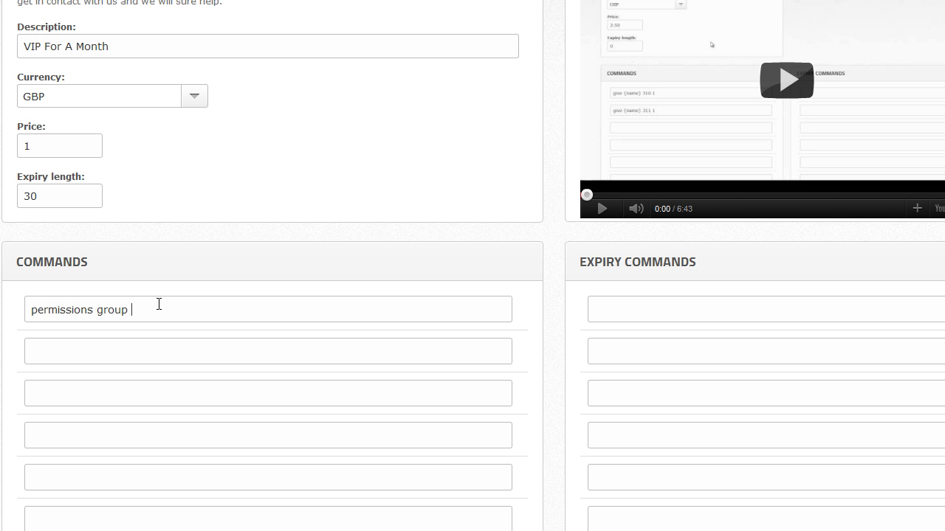
type(" {}")
type("name")
type("vip")
- Enter 'permissions group {name} normal' as the package's expiry command
type("permissions ")
type("group }{")
key("BackSpace")
key("BackSpace")
type("{name}")
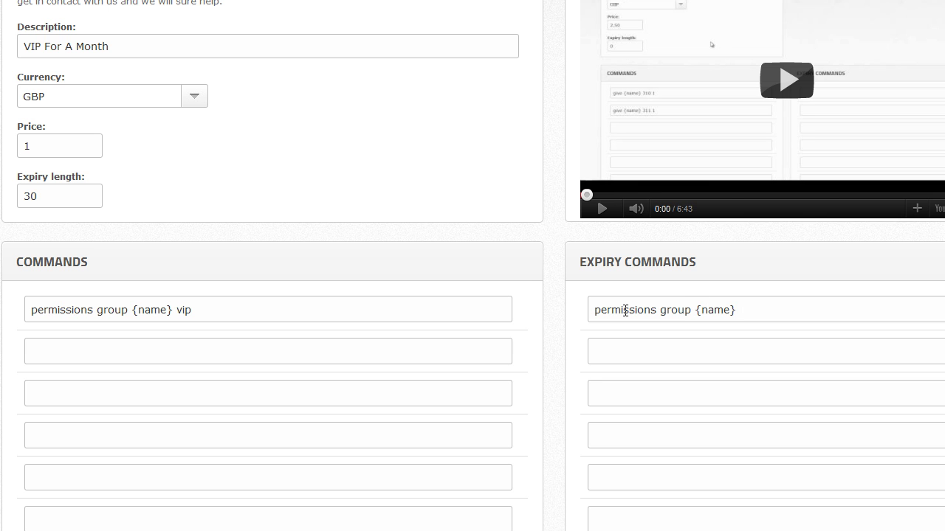
type(" normal")
left_click(784, 341)
- Add a second package command 'give {name} 1 64'
left_click(271, 353)
type("give {name}")
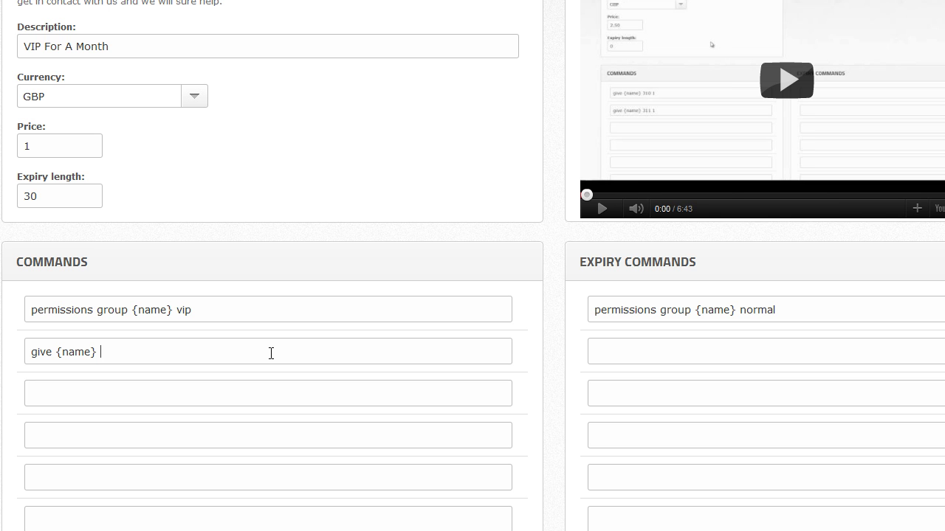
type(" 1 2")
key("BackSpace")
type("64")
scroll(217, 344, "down", 5)
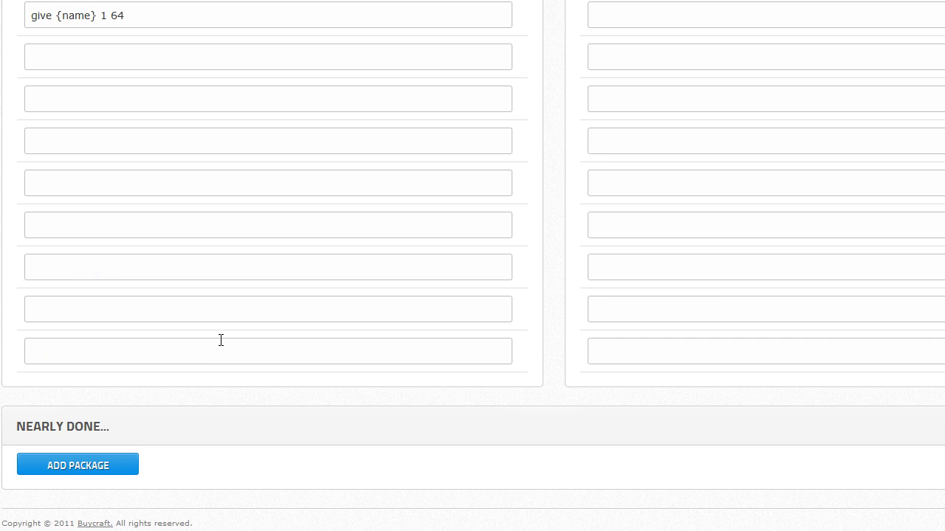
scroll(269, 175, "up", 3)
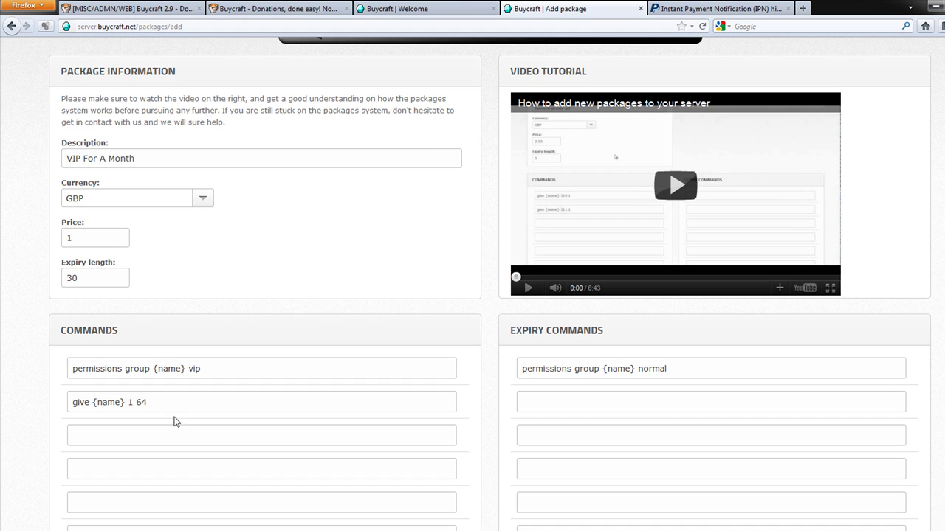
scroll(177, 403, "down", 3)
- Create the VIP For A Month package, re-save it via Edit, and return to Packages > Overview
left_click(131, 500)
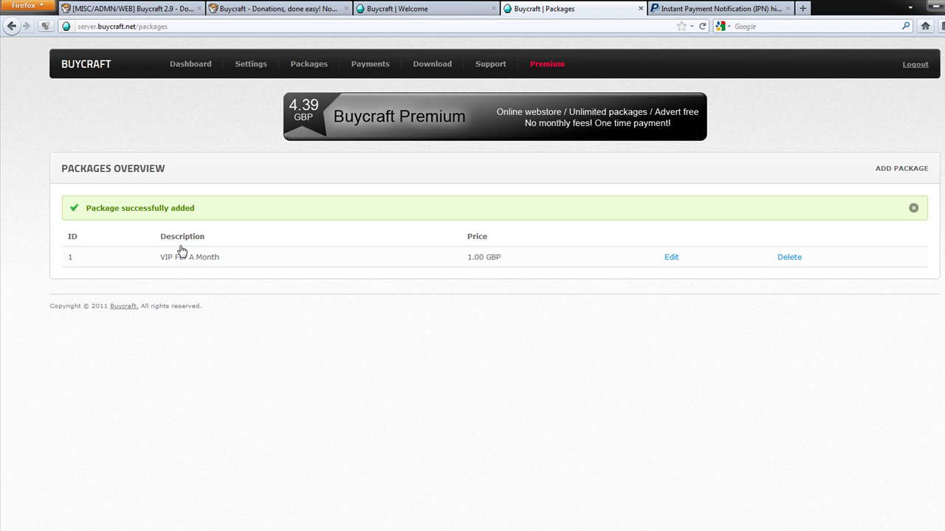
left_click(671, 259)
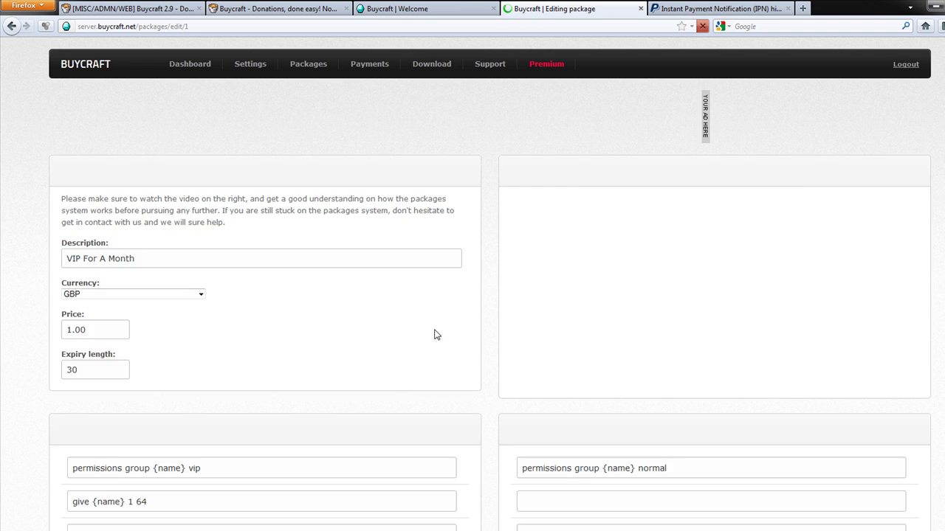
scroll(288, 423, "down", 5)
left_click(136, 495)
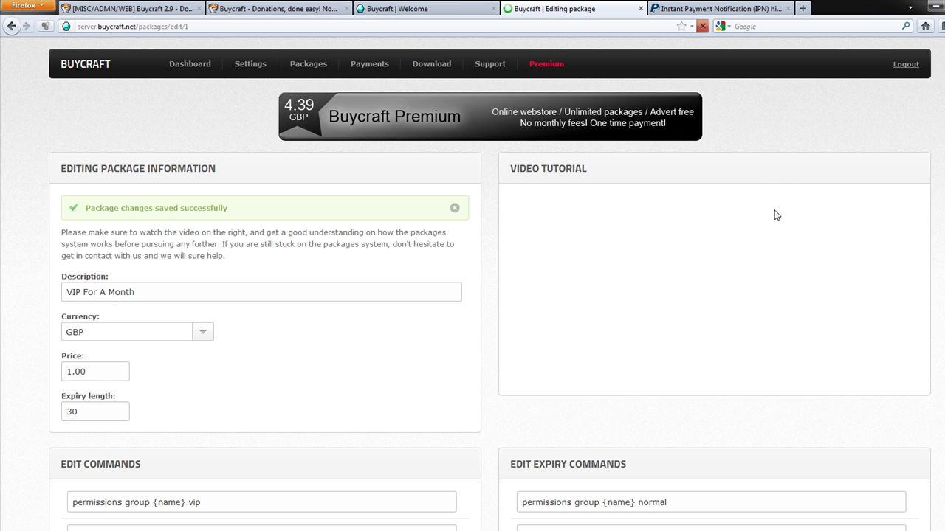
mouse_move(308, 65)
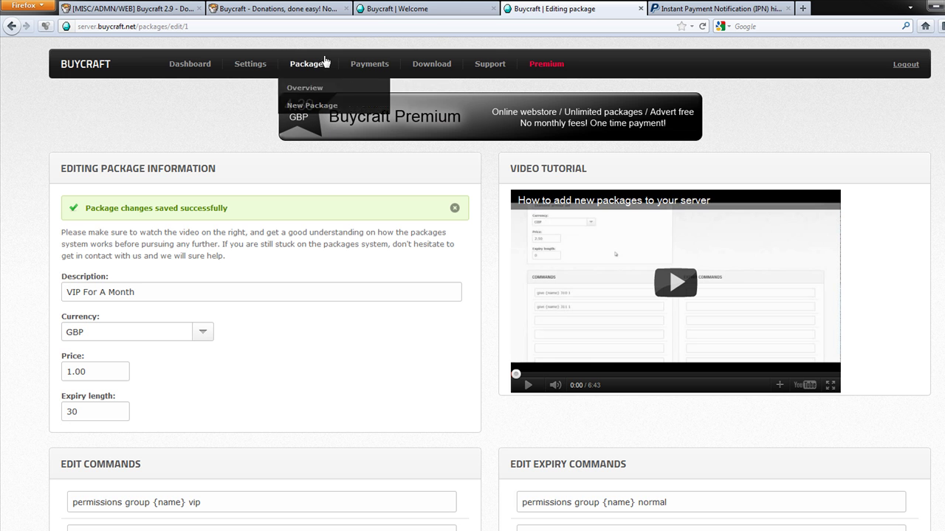
left_click(308, 88)
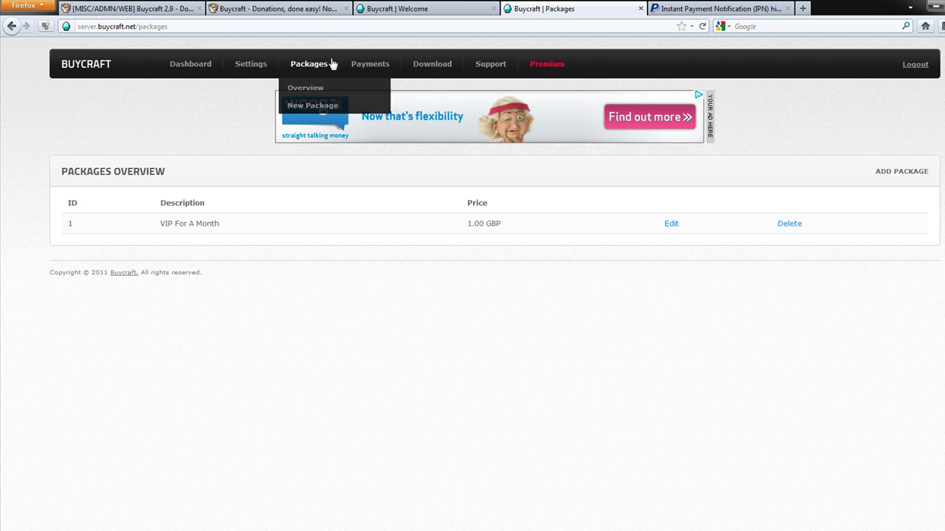
- Check the Payments overview and the list of pending expiries
mouse_move(365, 68)
left_click(365, 87)
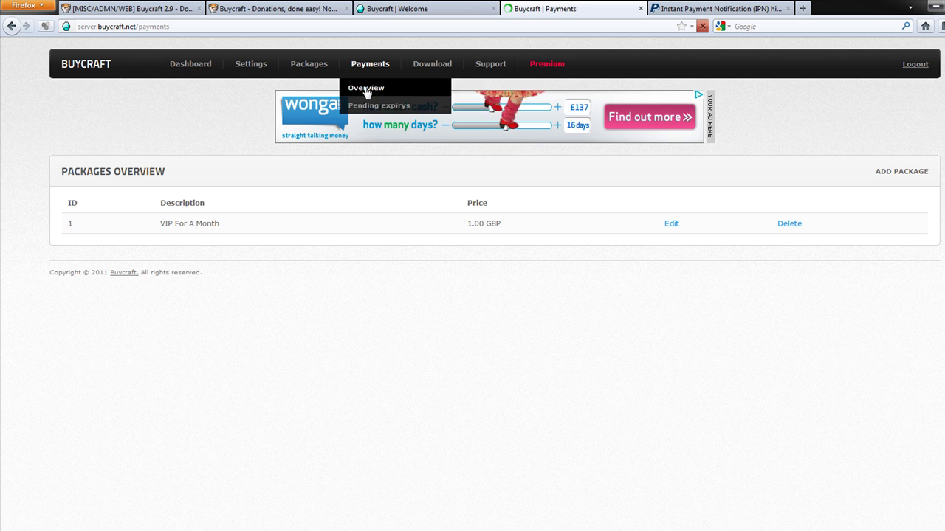
mouse_move(378, 68)
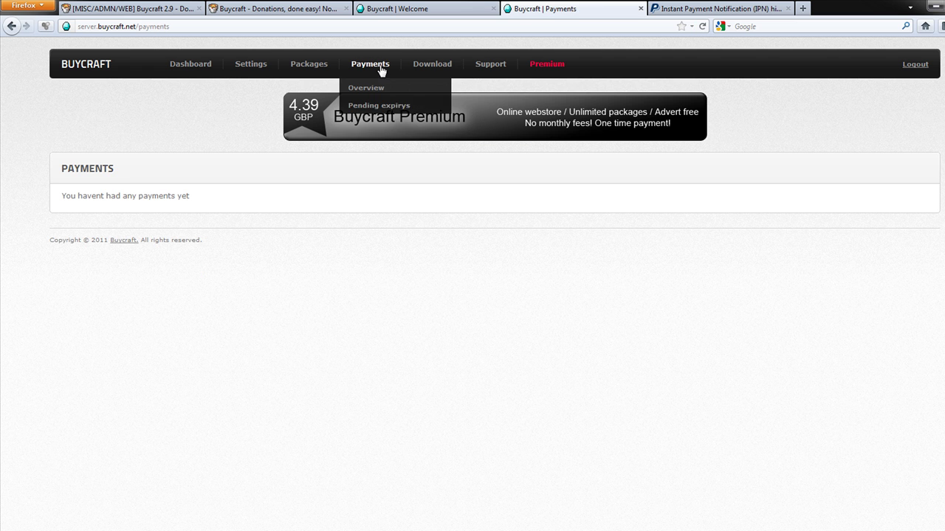
left_click(366, 105)
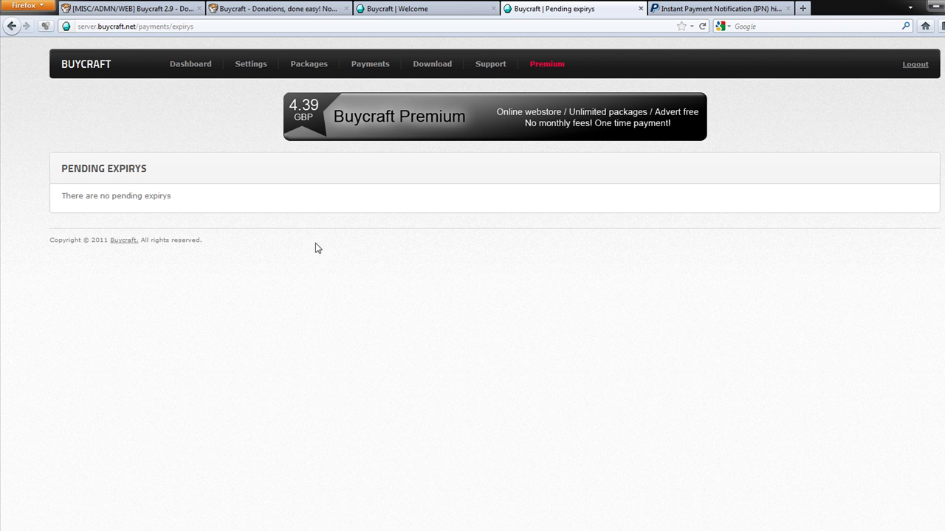
- Download the version 2.9 plugin Buycraft.jar and select it in the Downloads folder
left_click(429, 66)
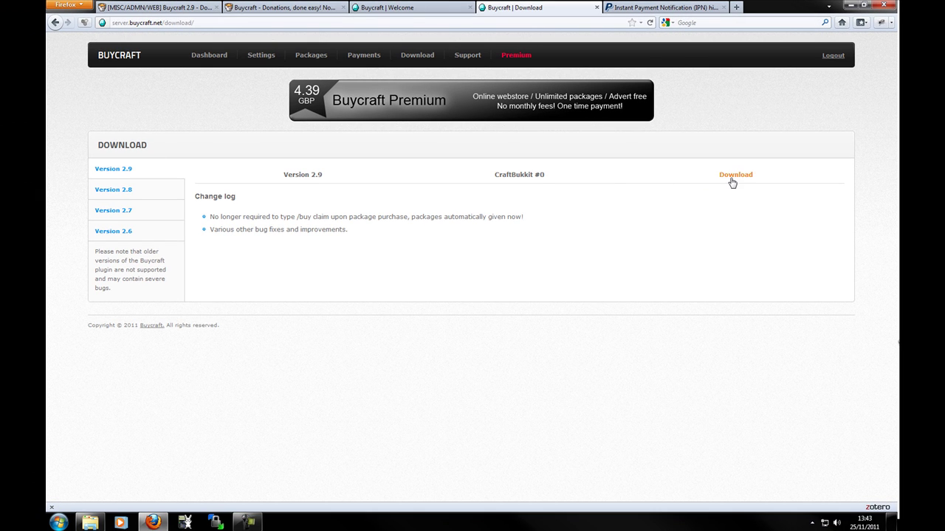
left_click(733, 183)
left_click(297, 344)
left_click_drag(723, 15, 847, 5)
double_click(228, 141)
left_click(679, 81)
right_click(643, 67)
left_click(668, 86)
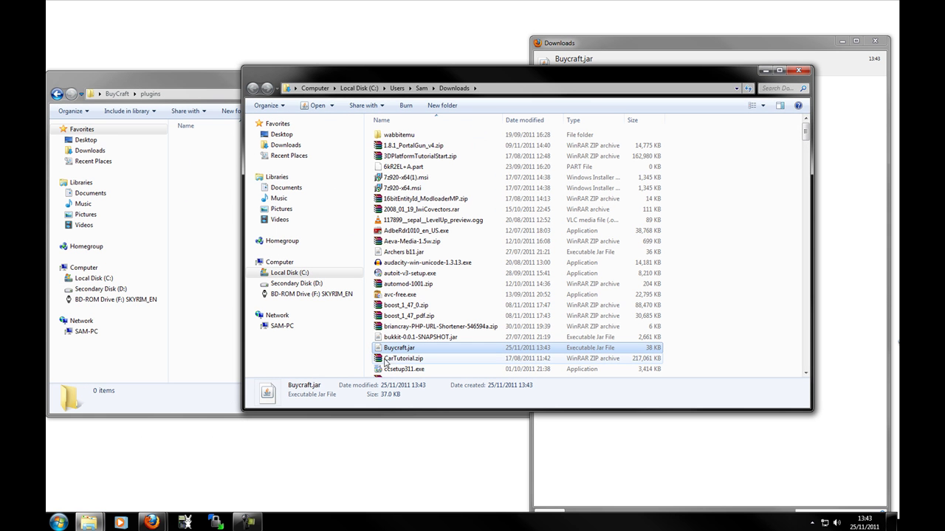
- Copy Buycraft.jar into the server's plugins folder and close the Downloads windows
left_click_drag(391, 349, 204, 337)
left_click(804, 80)
left_click(807, 74)
left_click(875, 41)
- Start the Minecraft server with ServerStart.bat, then shut it down with stop
left_click(117, 94)
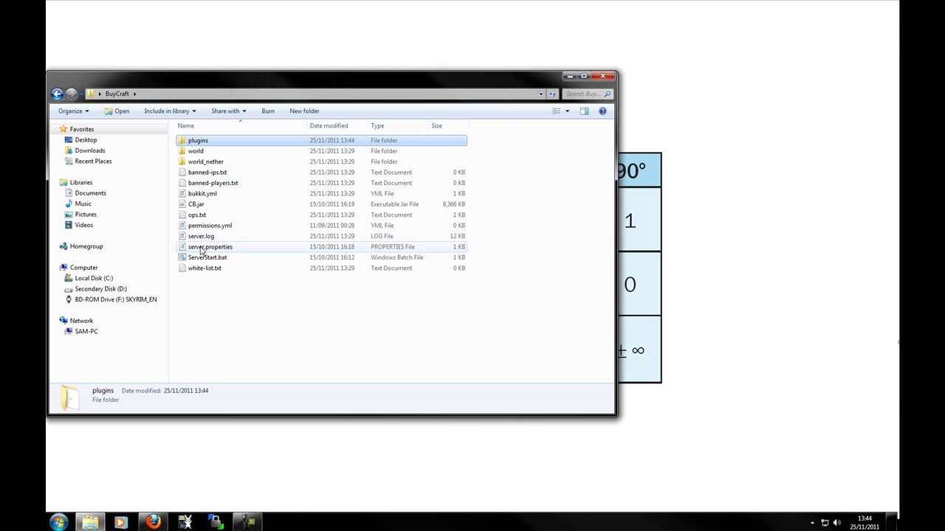
double_click(202, 257)
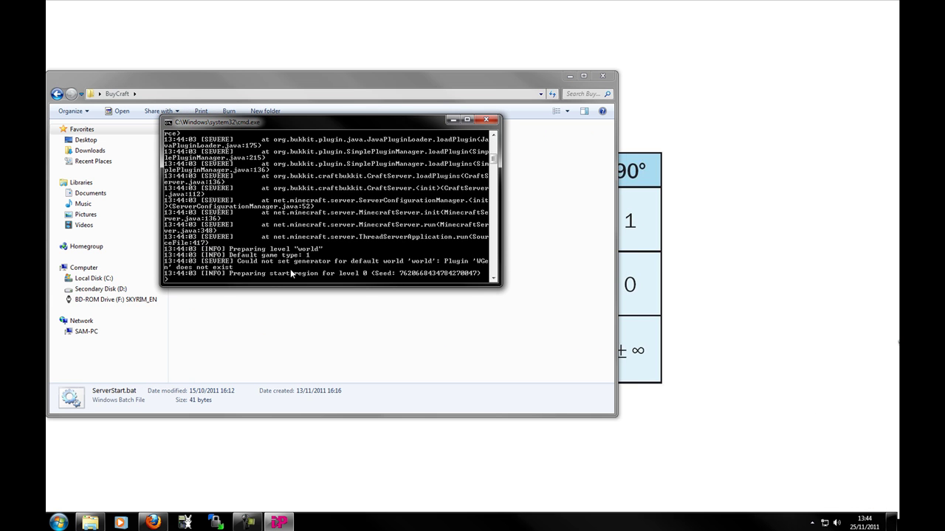
left_click_drag(322, 286, 325, 436)
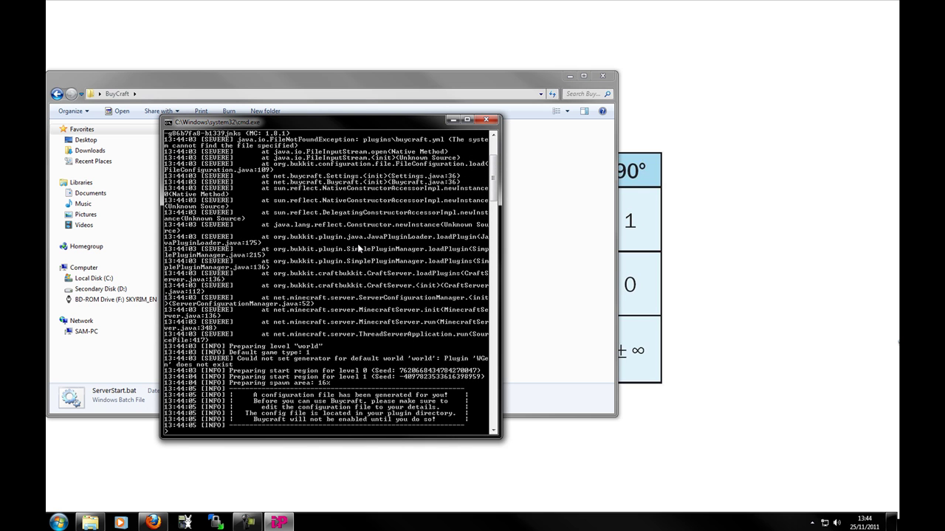
scroll(358, 250, "up", 1)
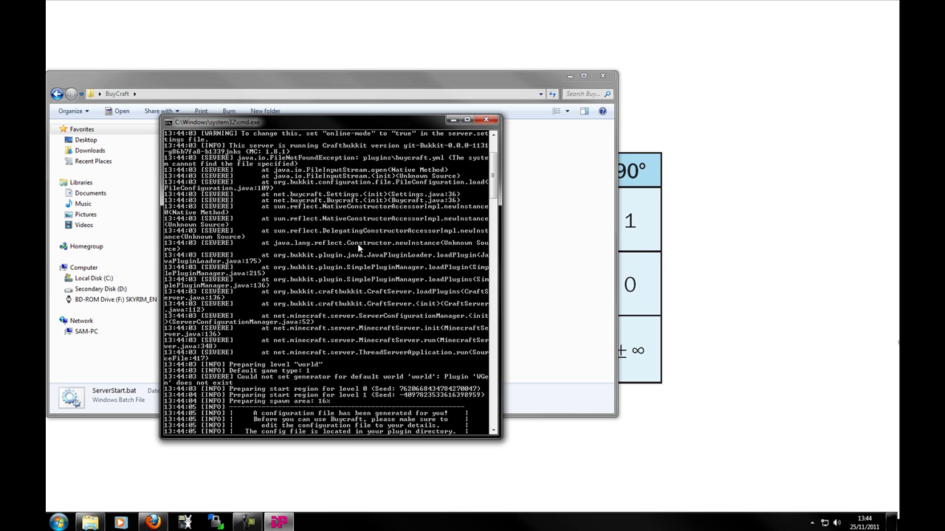
scroll(359, 250, "down", 2)
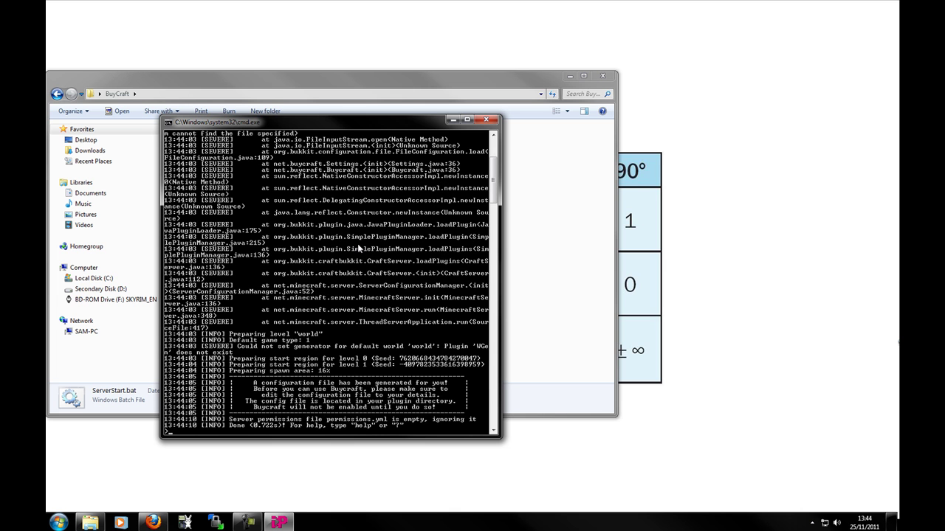
scroll(358, 249, "down", 1)
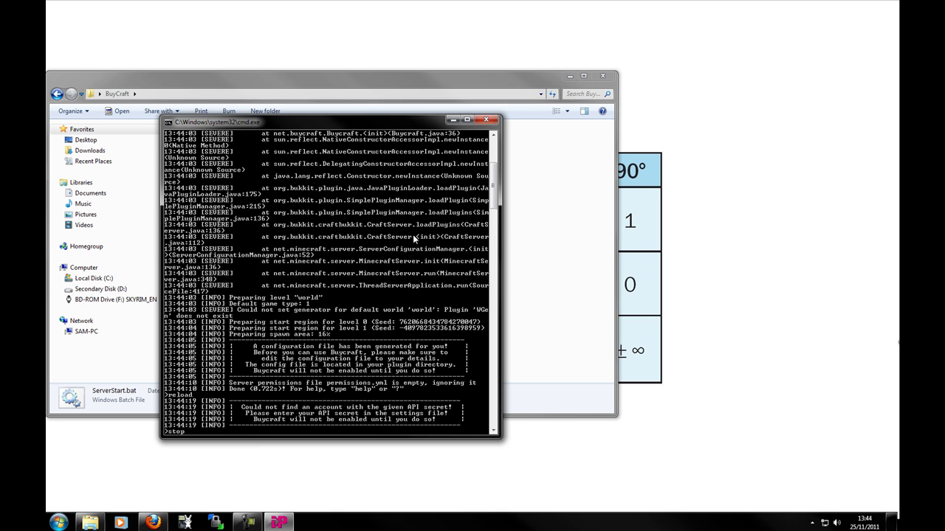
type("top")
key("Return")
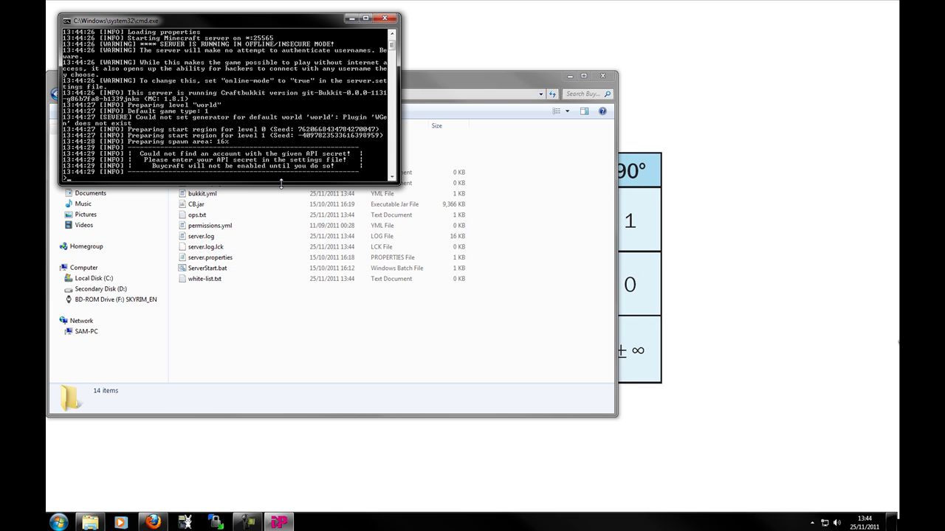
- Move the console aside and open buycraft.yml from the plugins folder in WordPad
left_click_drag(280, 182, 281, 399)
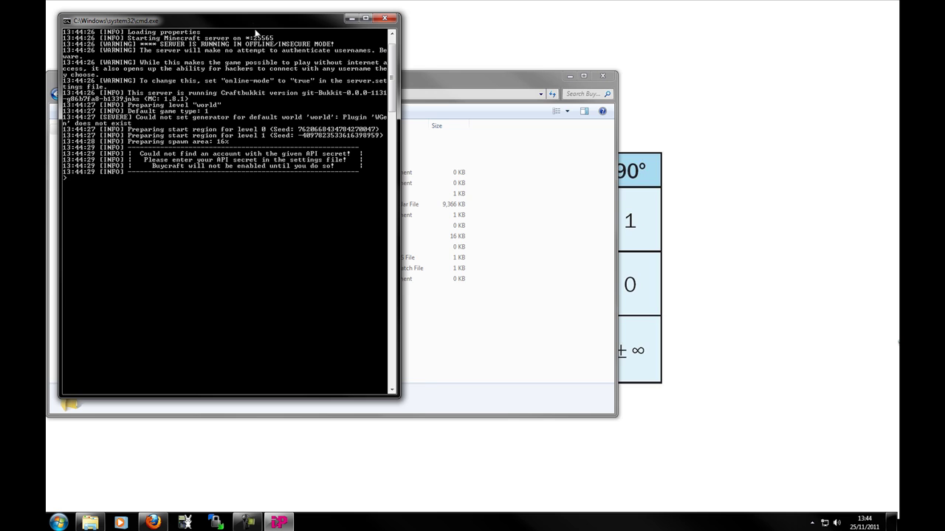
left_click_drag(252, 21, 648, 69)
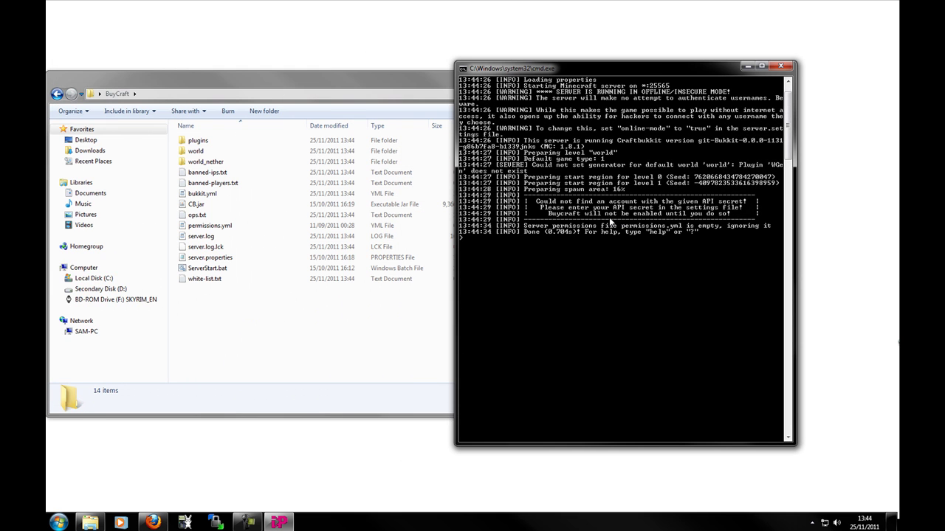
double_click(225, 141)
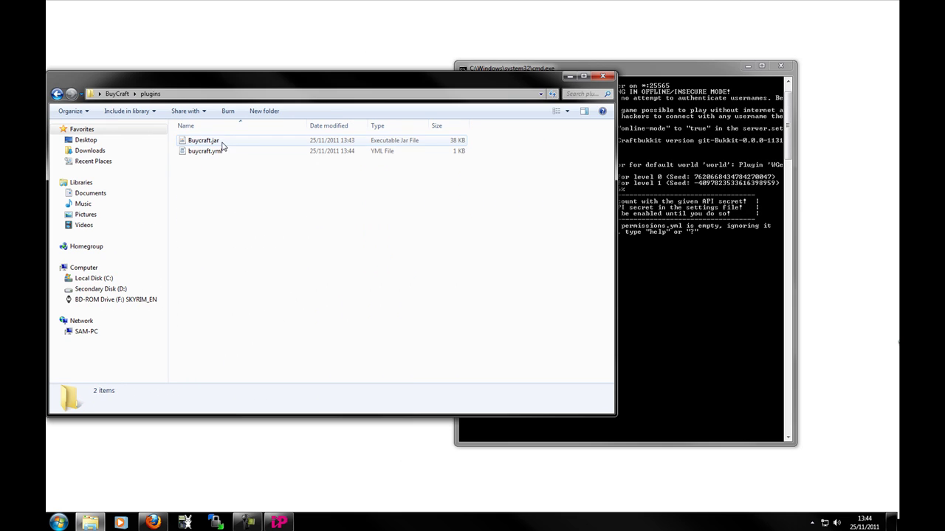
left_click(207, 152)
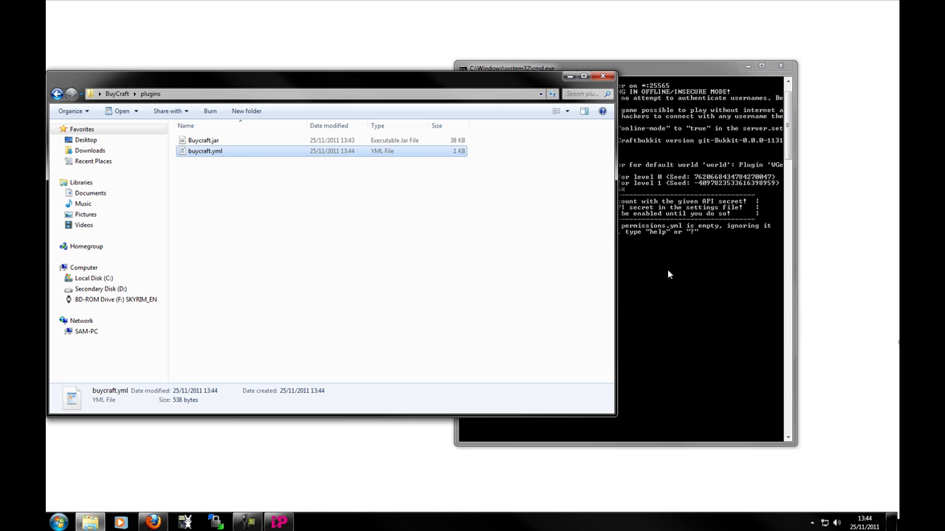
key("alt+Tab")
double_click(221, 153)
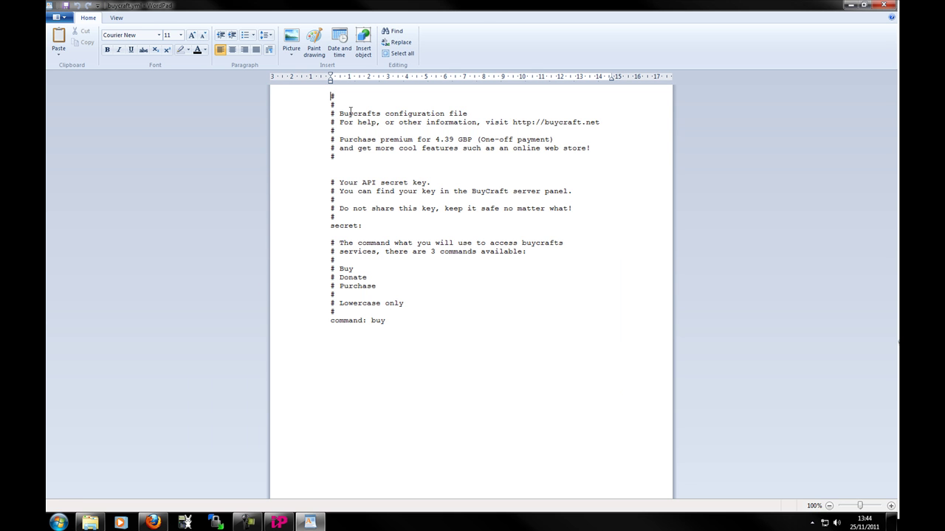
- Resize the WordPad window and put the caret right after secret:
left_click_drag(493, 5, 350, 16)
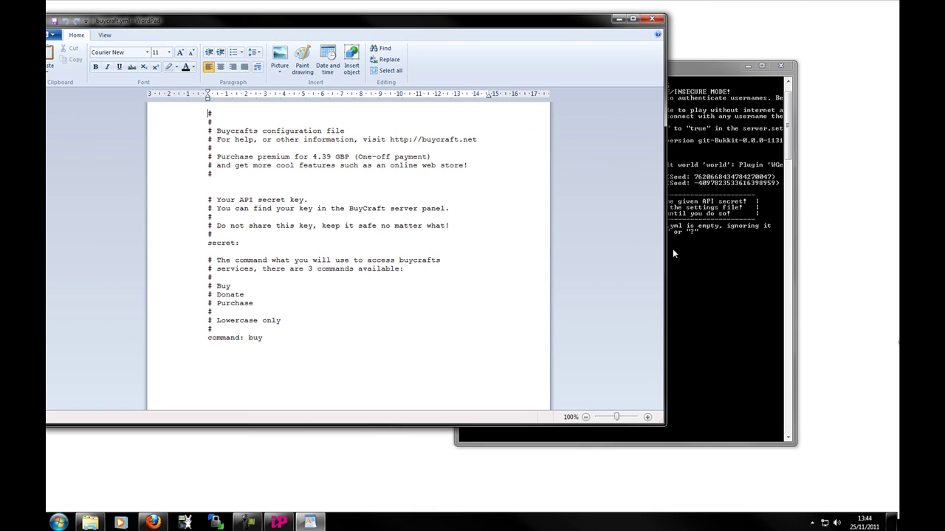
left_click_drag(663, 227, 452, 217)
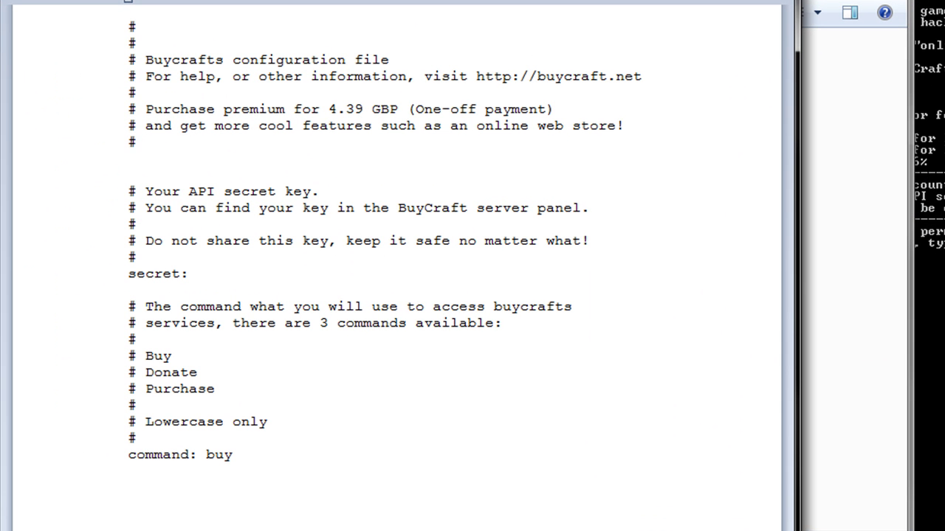
left_click(352, 172)
left_click(625, 156)
left_click(248, 264)
- Copy the API secret from Server Settings and paste it after secret: in buycraft.yml
left_click(240, 273)
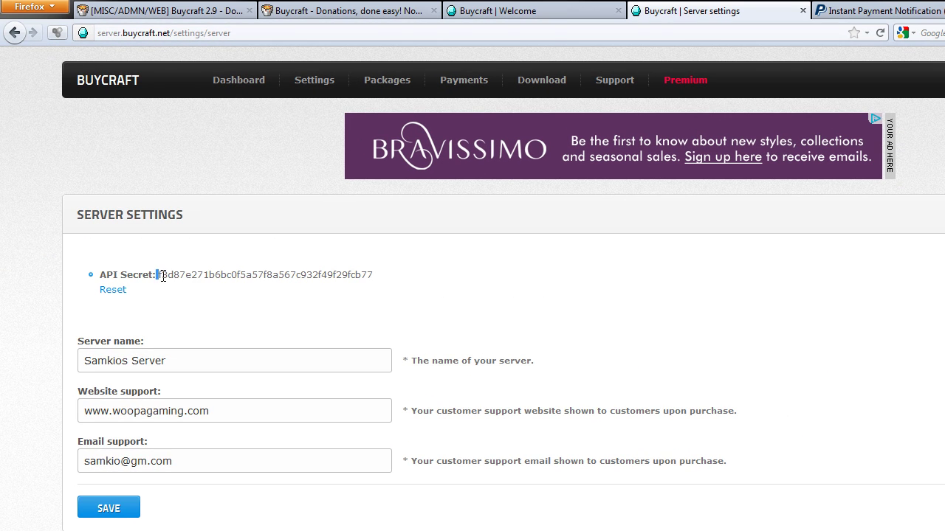
left_click_drag(158, 275, 158, 272)
key("ctrl+c")
left_click(349, 275)
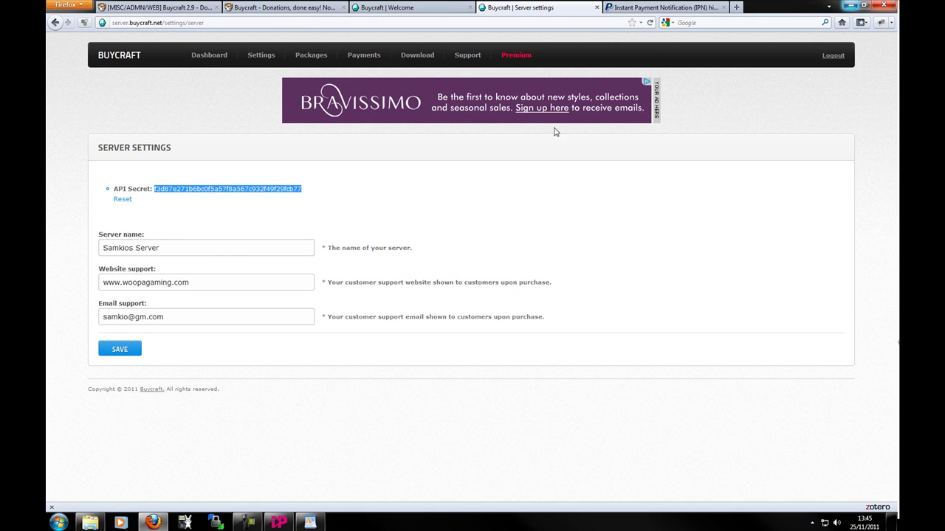
left_click(309, 521)
key("ctrl+v")
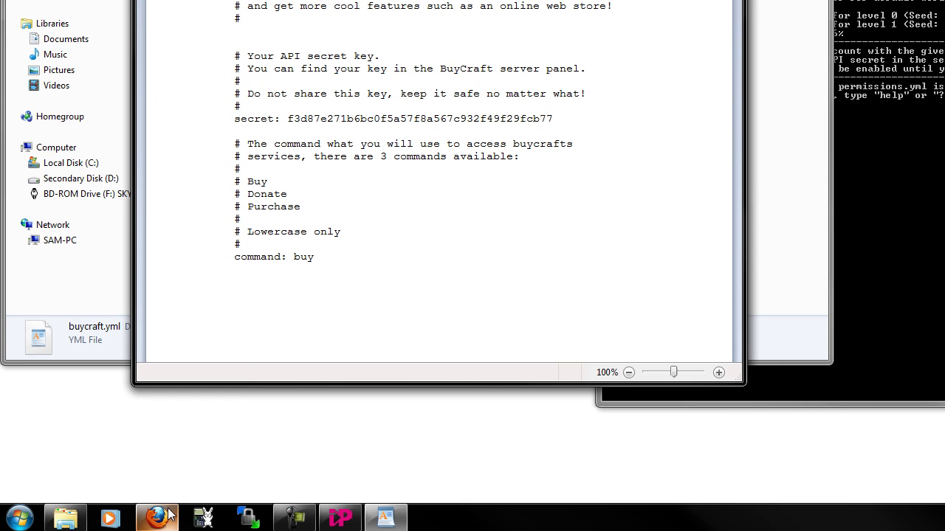
- Minimize Firefox and review the buy command value and its Lowercase only note in buycraft.yml
mouse_move(168, 514)
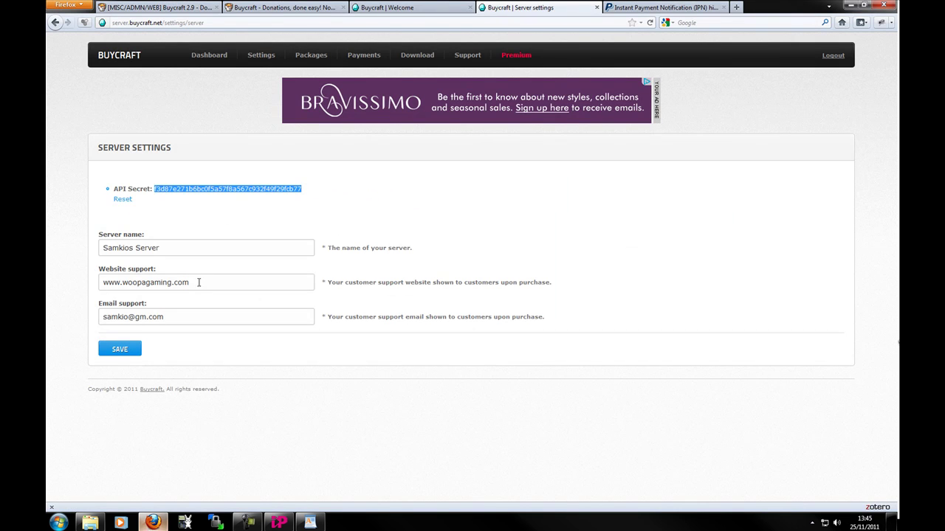
left_click(163, 230)
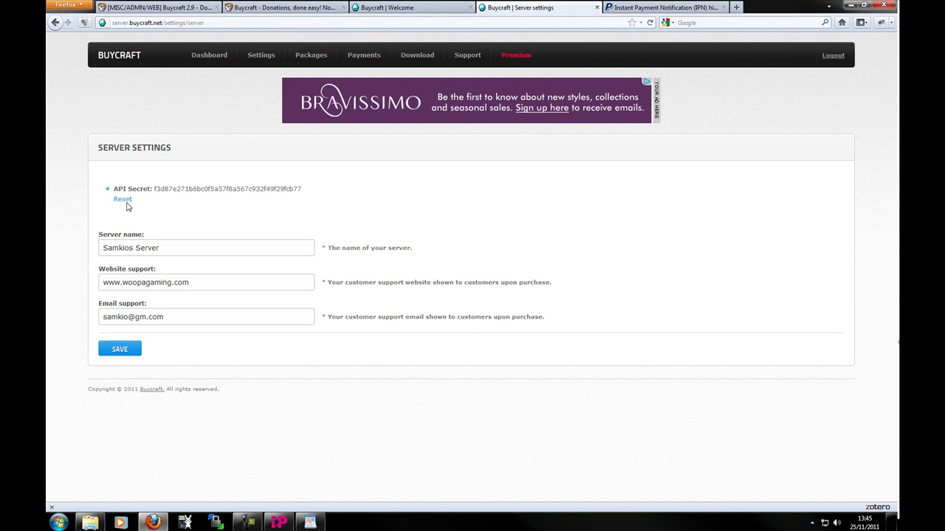
left_click(849, 5)
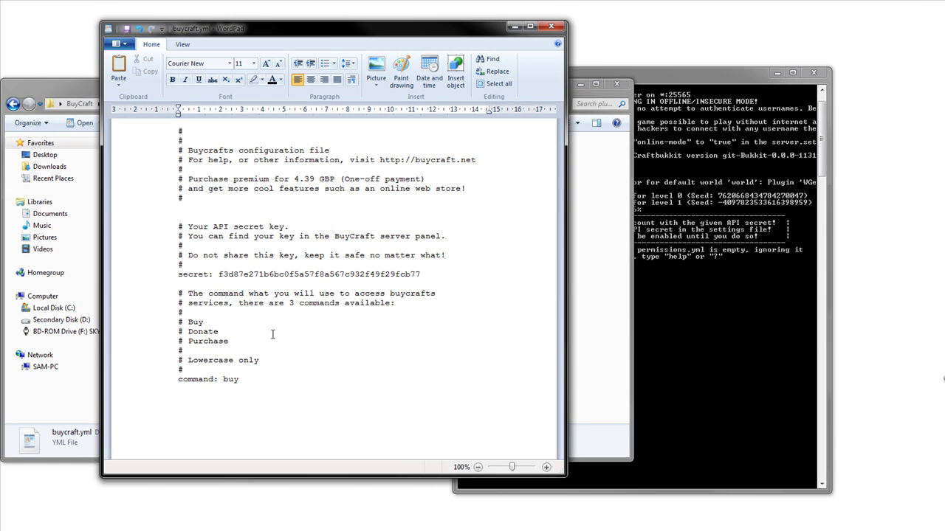
double_click(245, 377)
left_click(247, 381)
double_click(231, 380)
left_click(241, 379)
left_click(259, 360)
double_click(234, 379)
left_click(250, 380)
- Close the edited buycraft.yml and bring the server console to the front
left_click(552, 27)
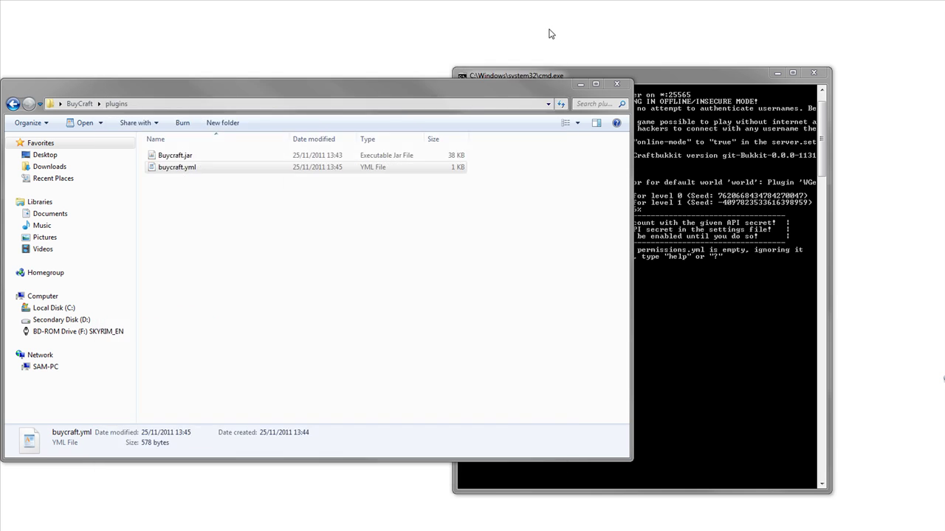
left_click(698, 251)
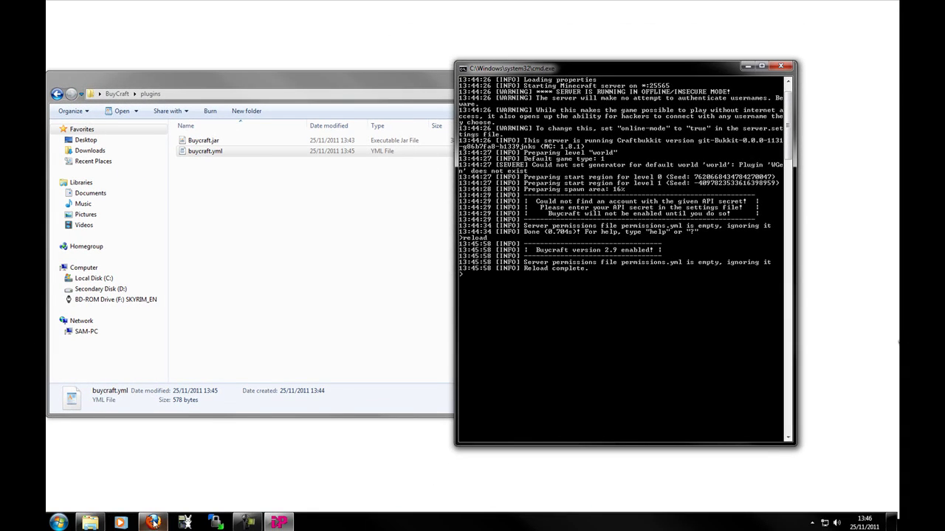
- Check that the packages overview lists VIP For A Month at 1.00 GBP, then minimize Firefox
left_click(153, 522)
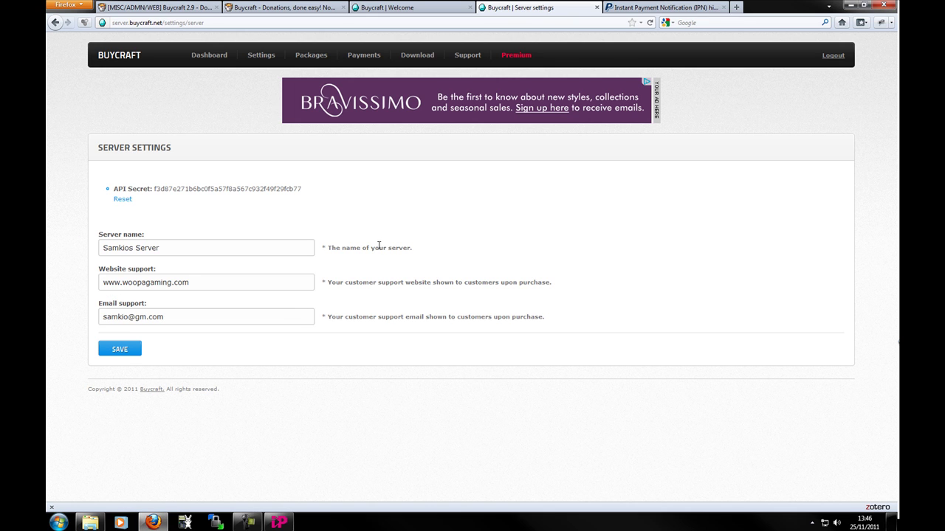
left_click(209, 65)
mouse_move(262, 59)
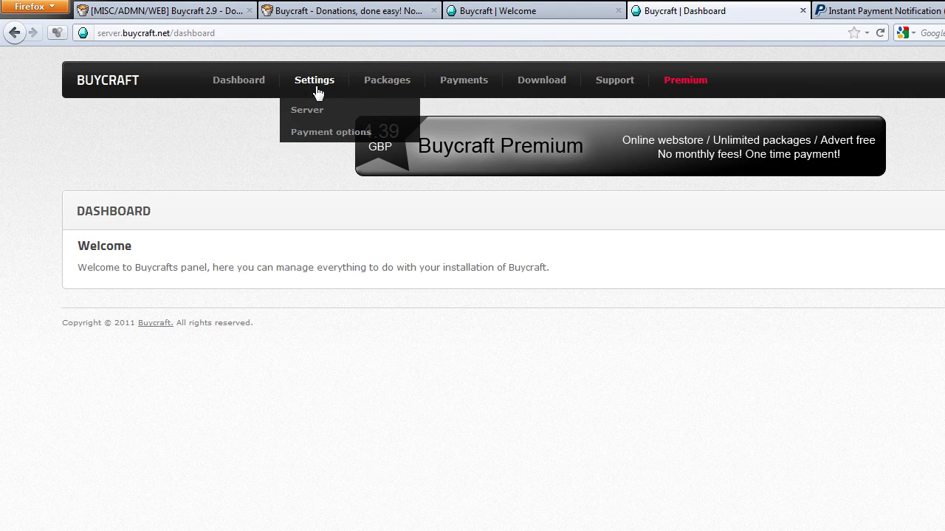
mouse_move(387, 87)
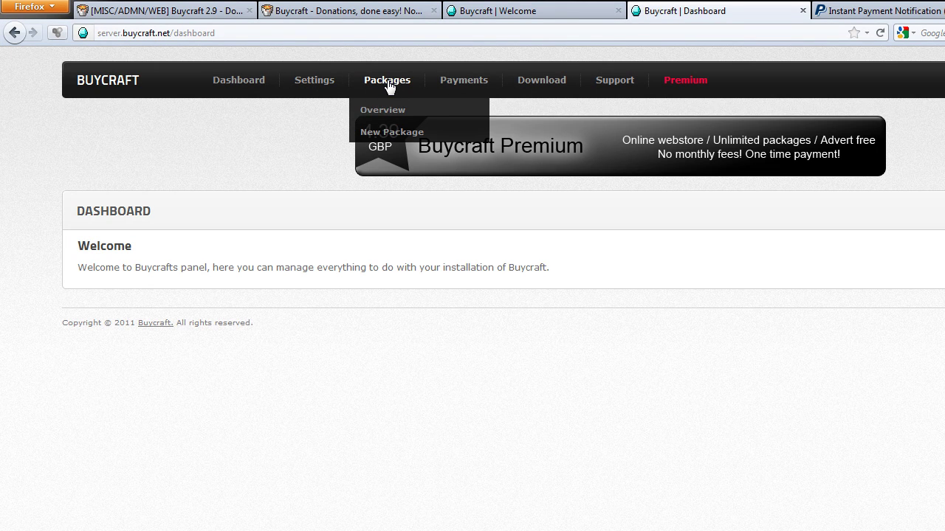
left_click(384, 111)
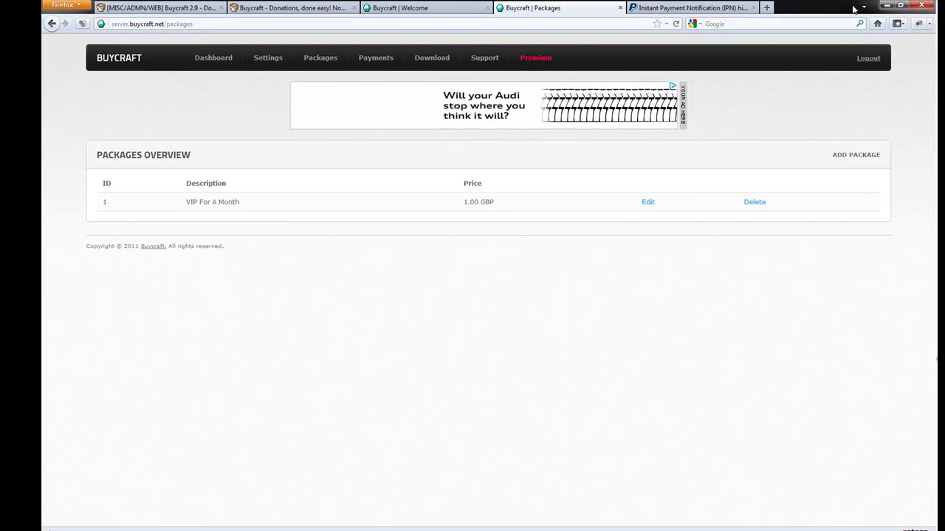
left_click(887, 5)
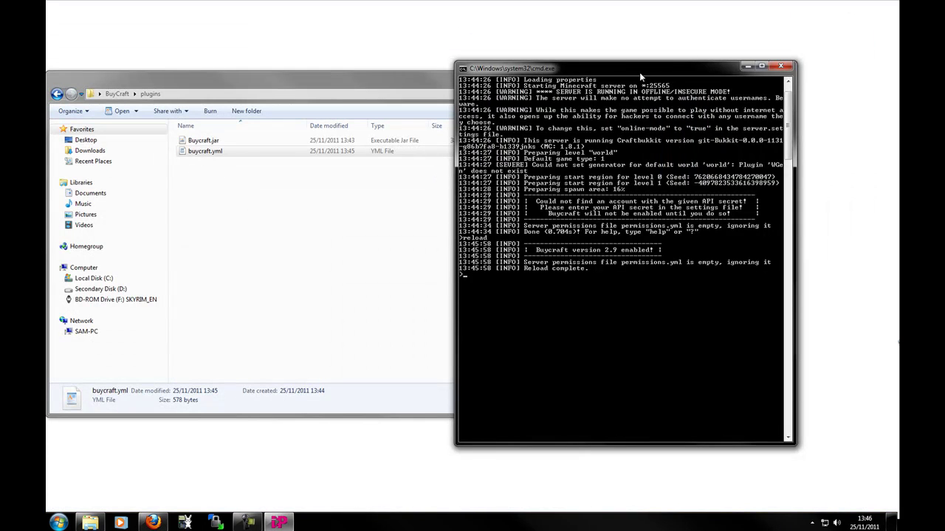
- Launch Spoutcraft, dismiss its batch console and update prompt, and maximize the game window
left_click_drag(650, 70, 694, 53)
left_click(59, 523)
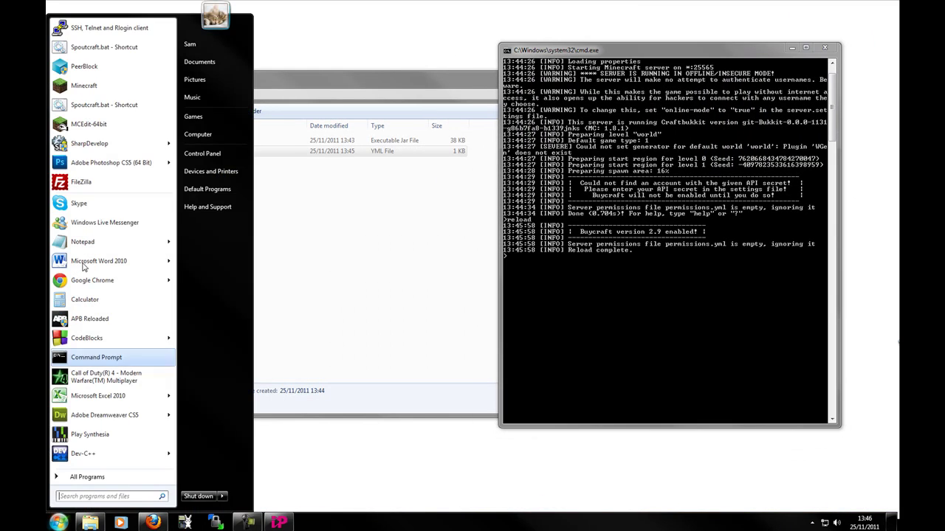
left_click(104, 109)
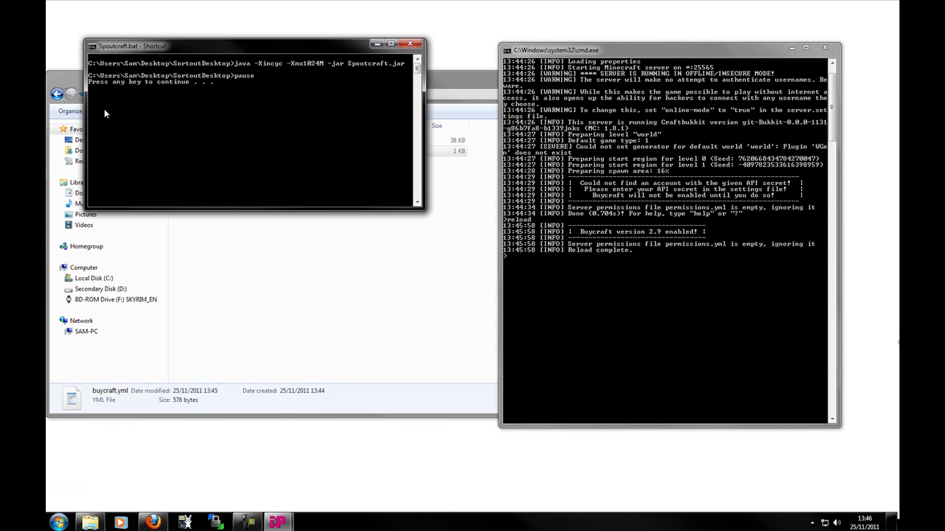
left_click(412, 45)
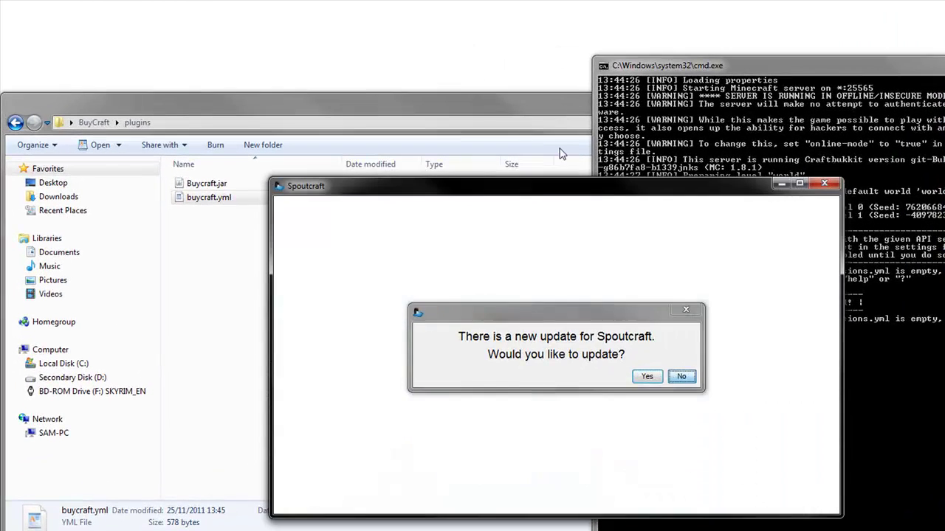
key("Return")
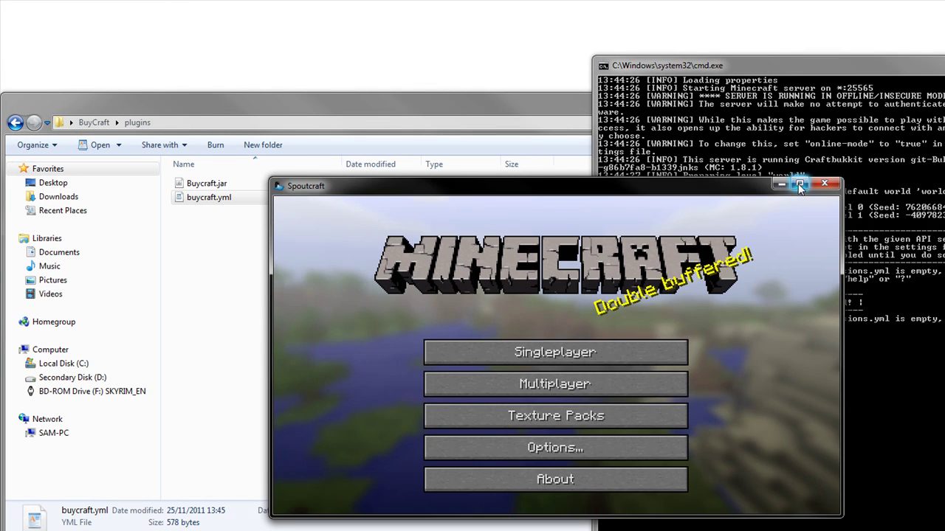
left_click(800, 183)
- Join the favourite server and run /buy to list package 1, VIP For A Month at 1.00 GBP
left_click(553, 409)
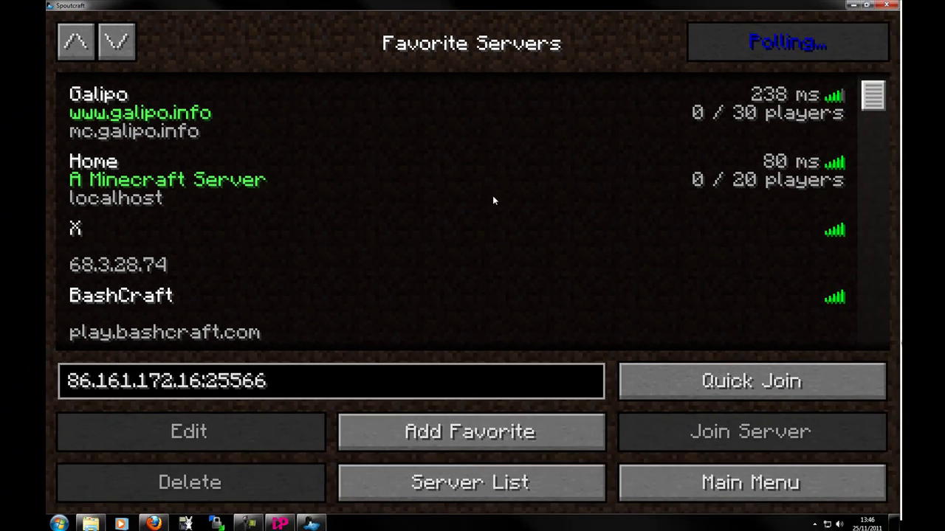
double_click(578, 255)
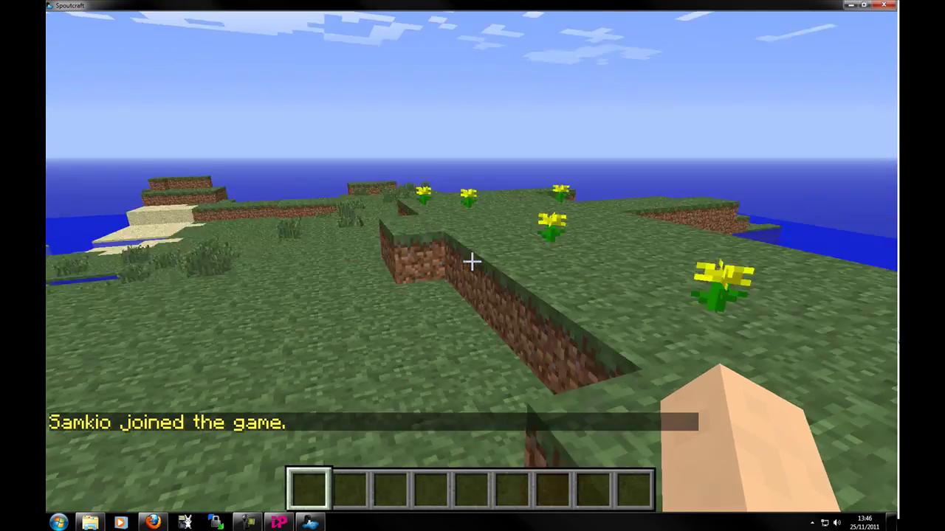
type("t")
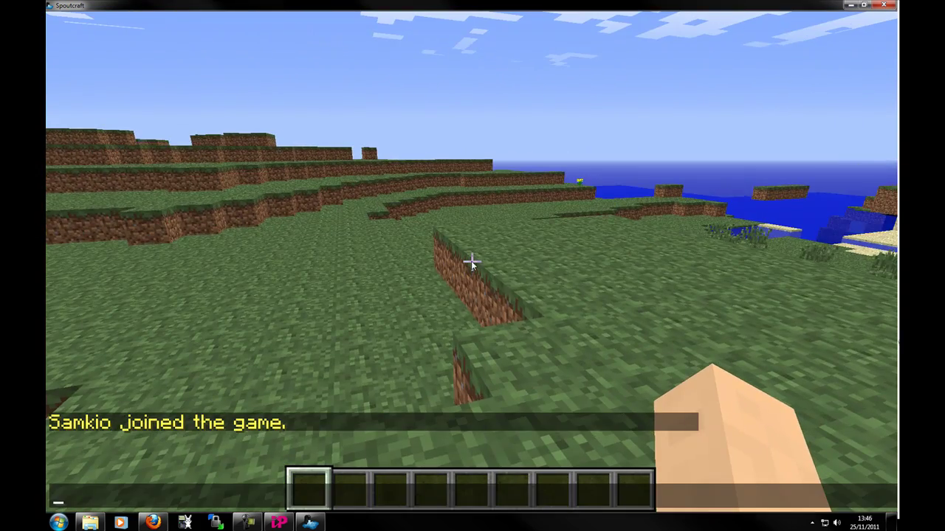
type("/buy")
key("Return")
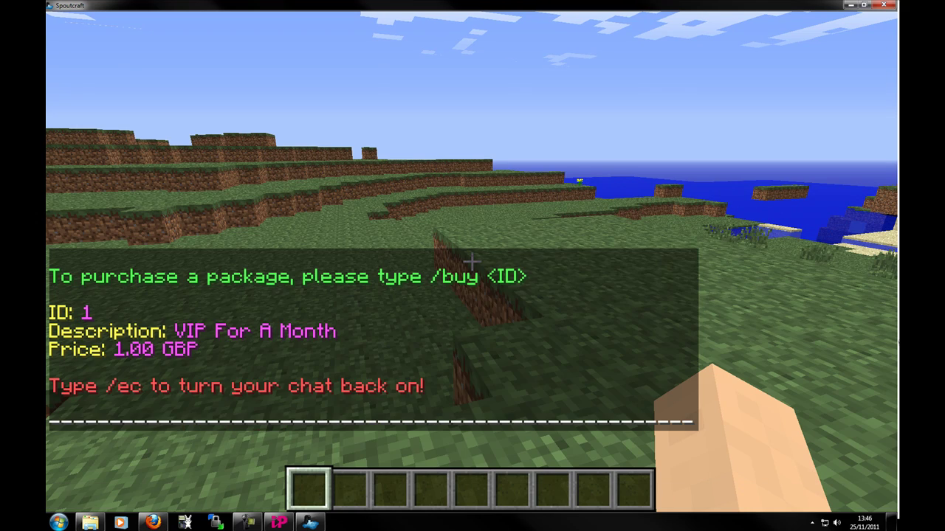
key("w")
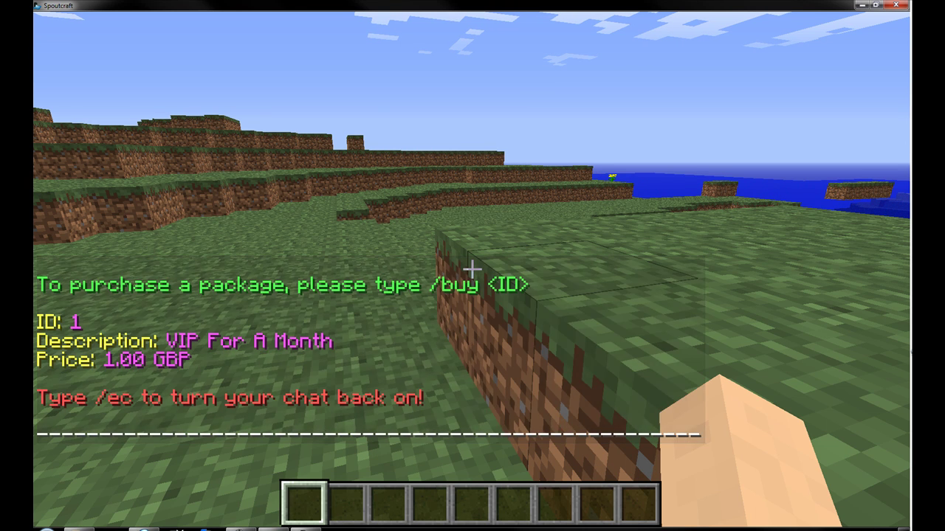
key("t")
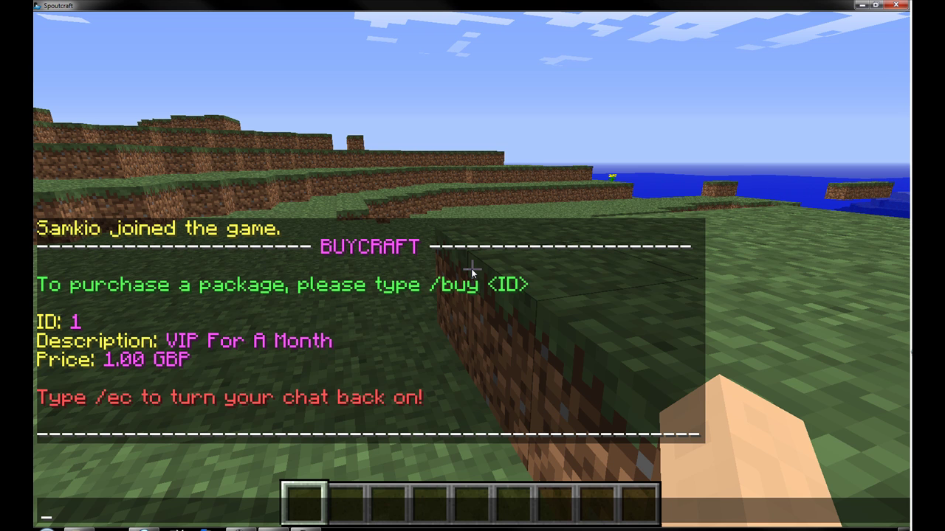
- Re-enable in-game chat with the /ec command
type("kadjda")
key("Escape")
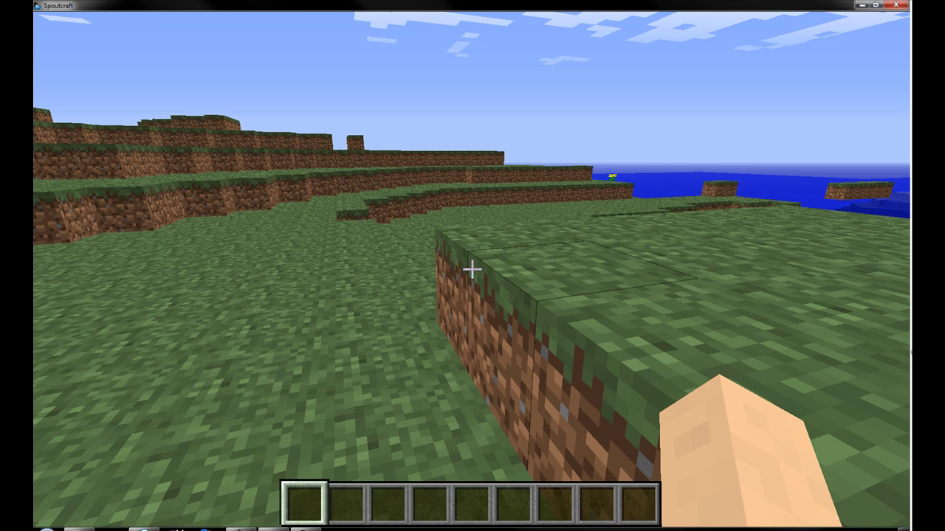
key("t")
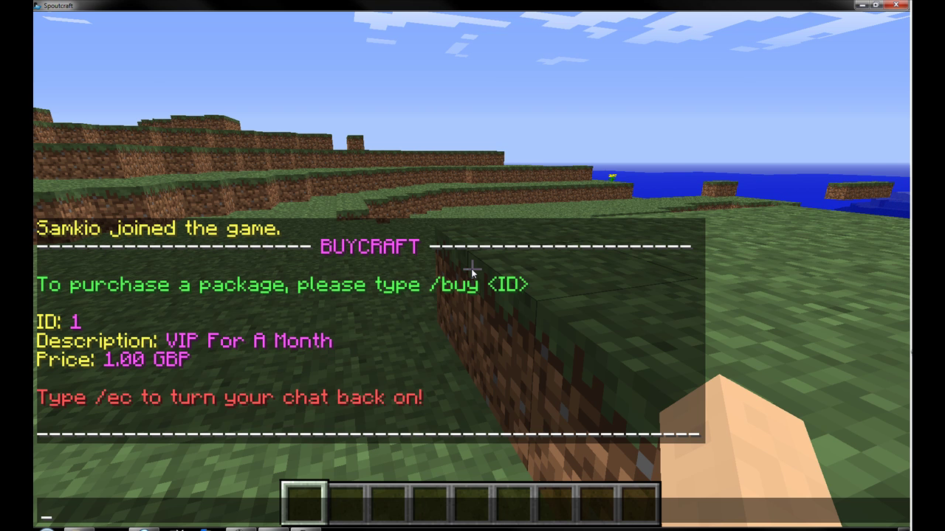
type("/ec")
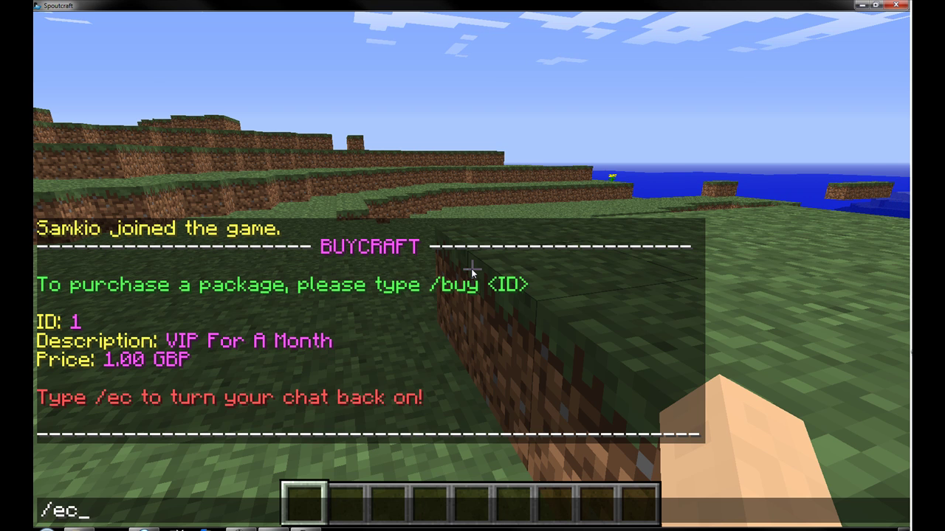
key("Return")
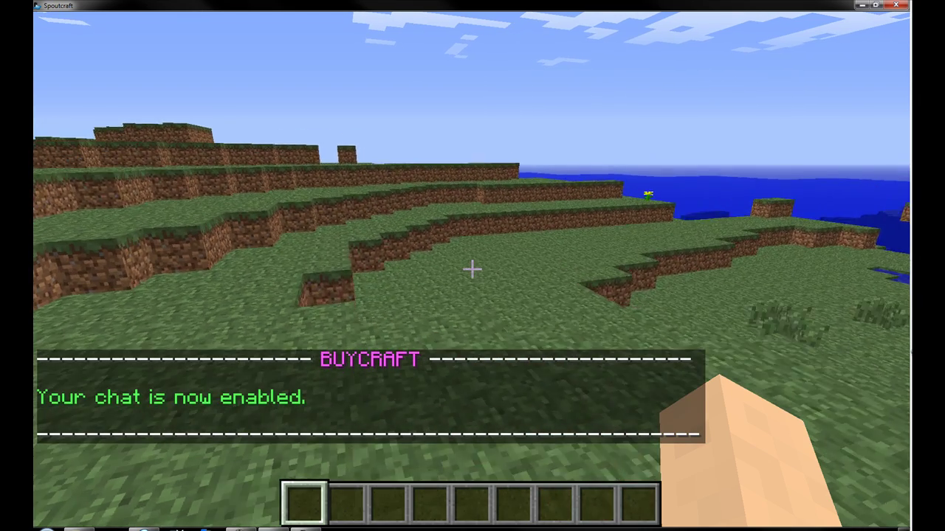
- Run /buy and then /buy 1 to get the purchase link for package 1
type("t")
type("/buy")
key("Return")
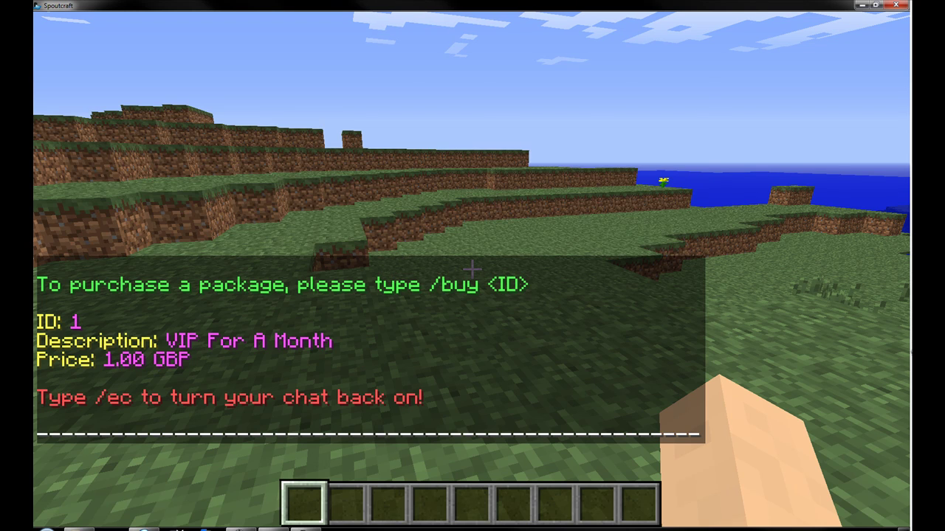
key("slash")
type("buy 1")
key("Return")
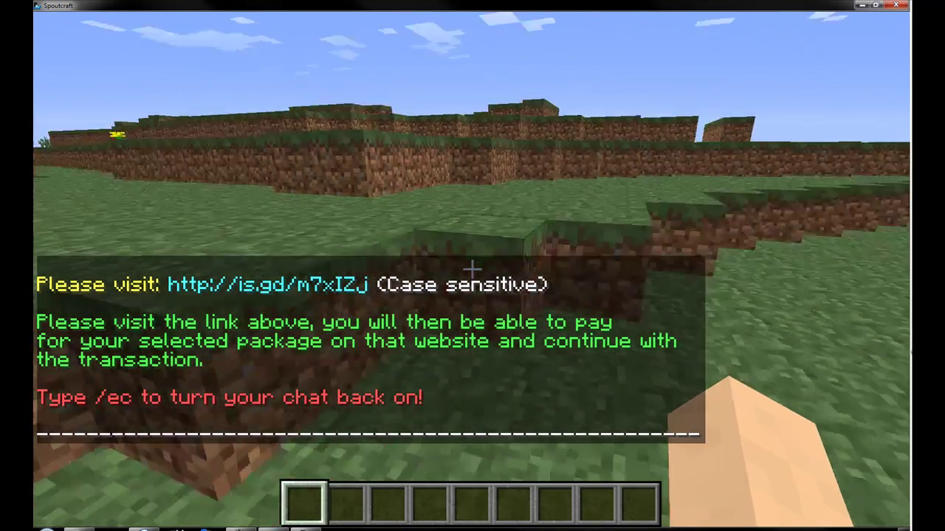
key("t")
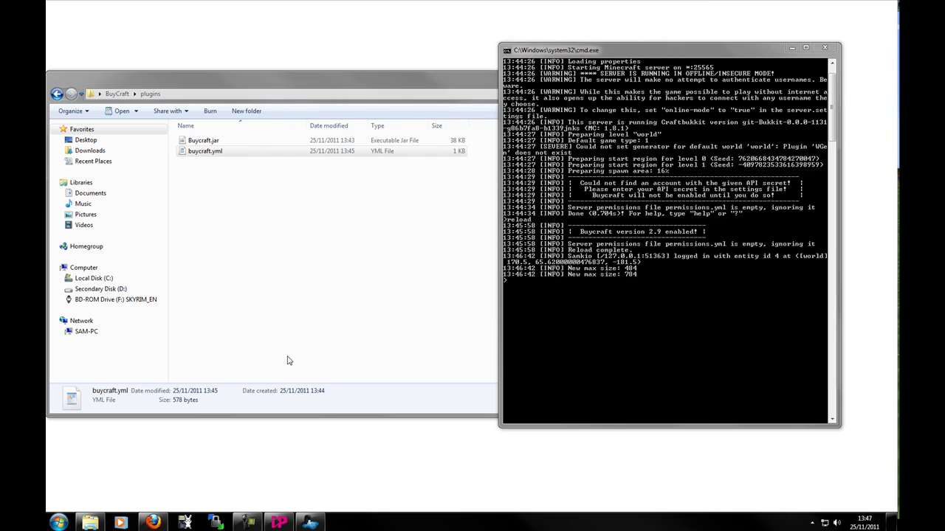
- Bring Firefox forward on the VIP For A Month purchase page at 1.00 GBP
left_click(152, 522)
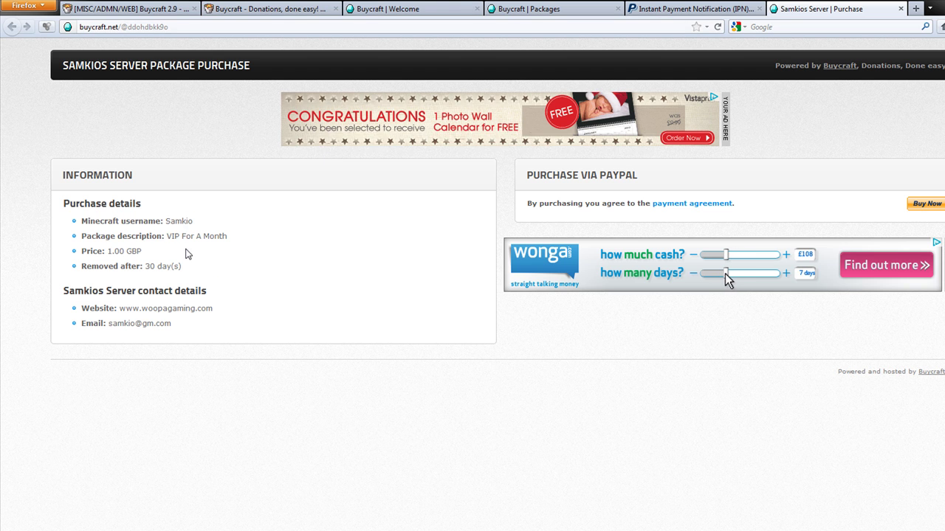
- Review the purchase details: buyer username, VIP For A Month description and 30-day removal period
double_click(178, 222)
left_click(182, 234)
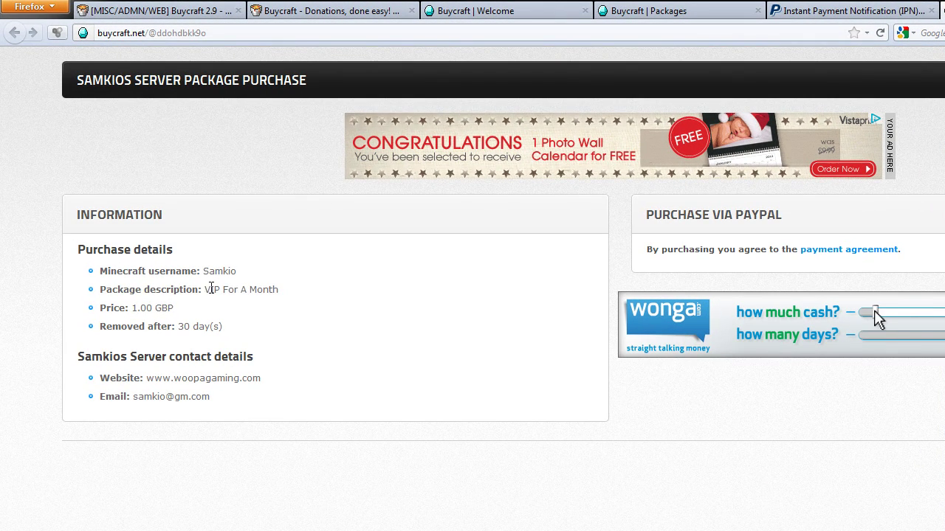
left_click_drag(168, 238, 230, 237)
left_click(281, 289)
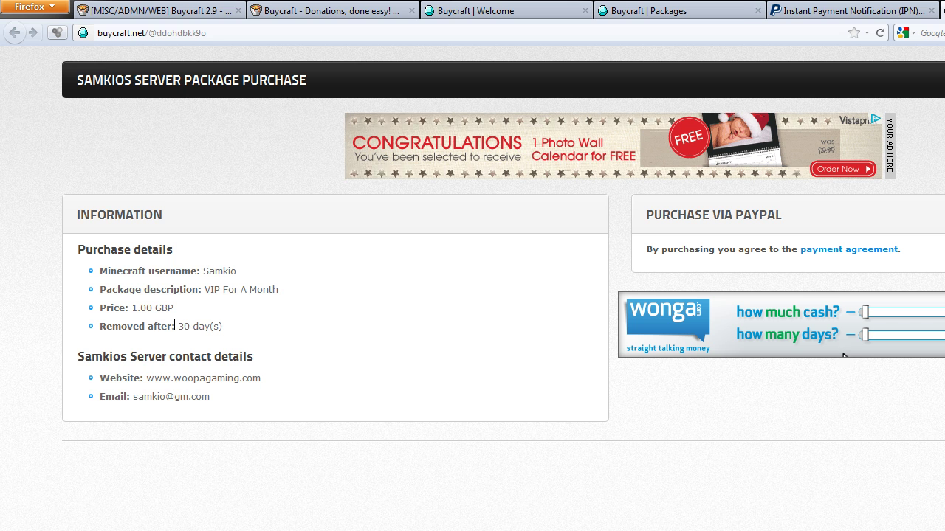
left_click_drag(189, 327, 214, 327)
left_click(213, 327)
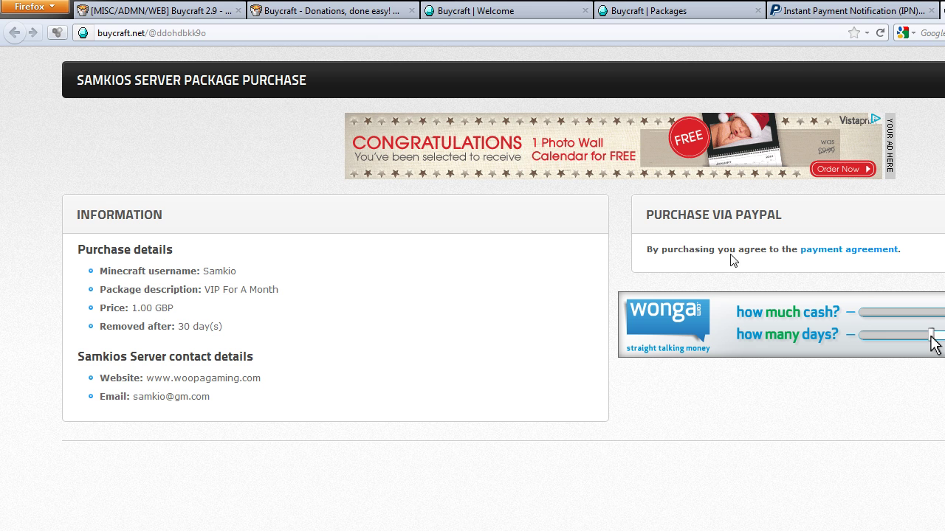
- Open and close the payment agreement, then proceed to the £1.00 PayPal checkout
left_click(827, 252)
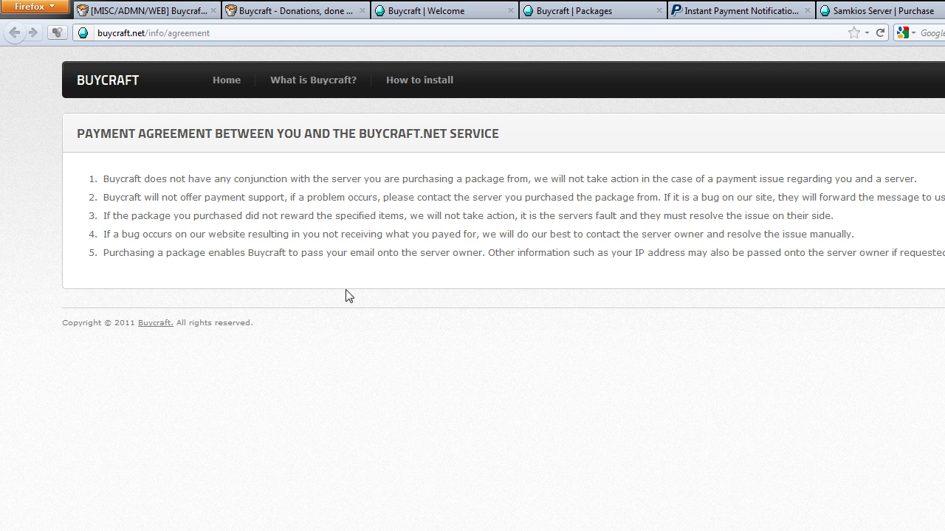
key("ctrl+w")
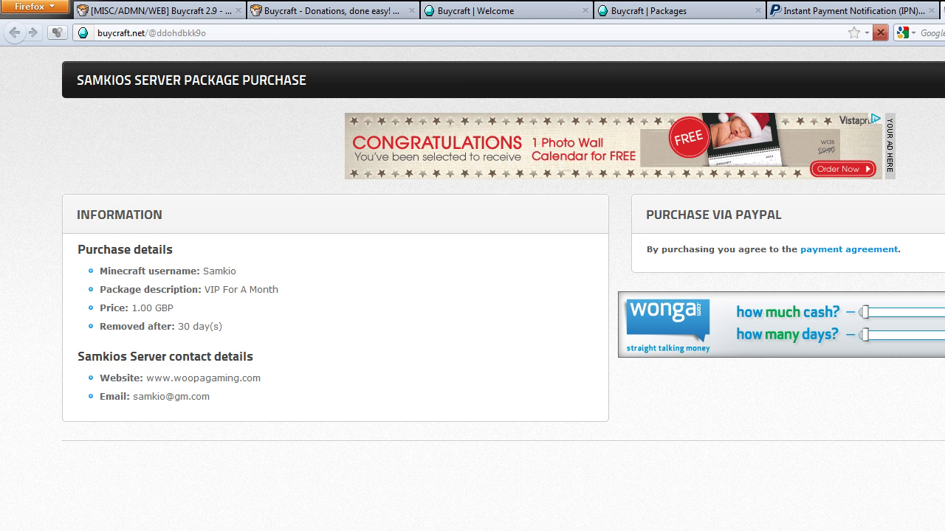
key("ctrl+shift+t")
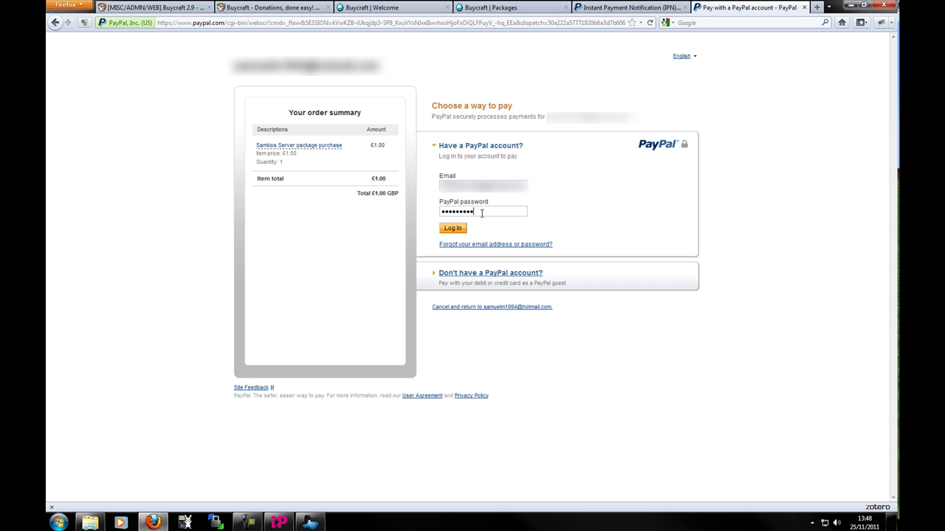
- Try logging in to PayPal with the seller account, then close the rejected checkout tab
left_click(464, 228)
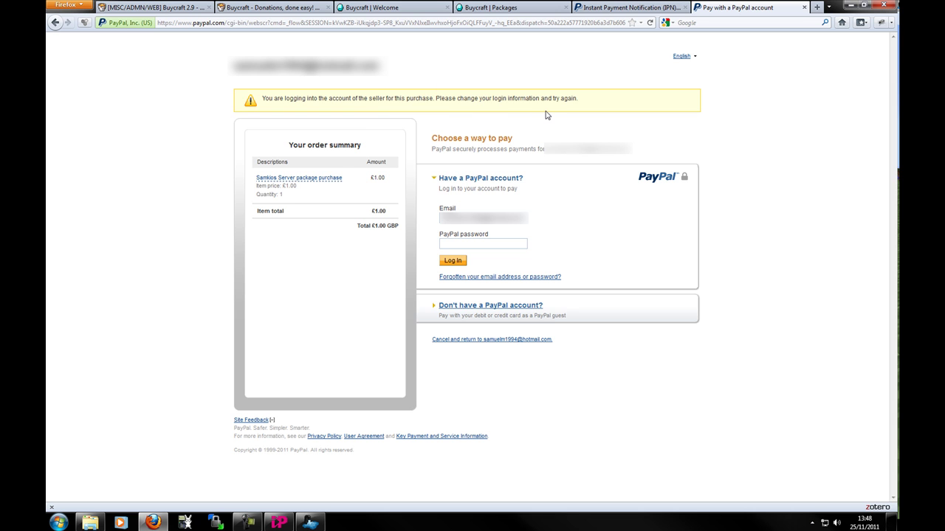
left_click(488, 242)
left_click(804, 7)
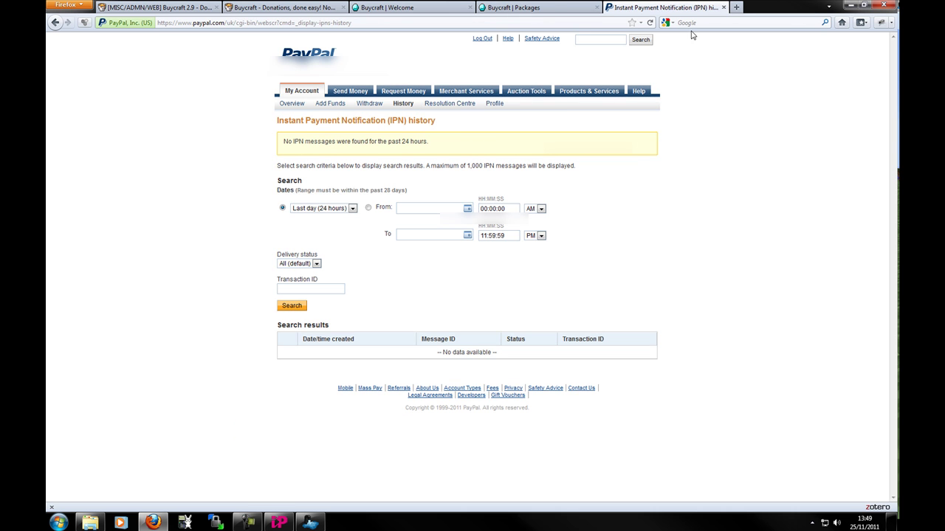
- Switch to the Buycraft Packages tab still listing VIP For A Month at 1.00 GBP
left_click(576, 8)
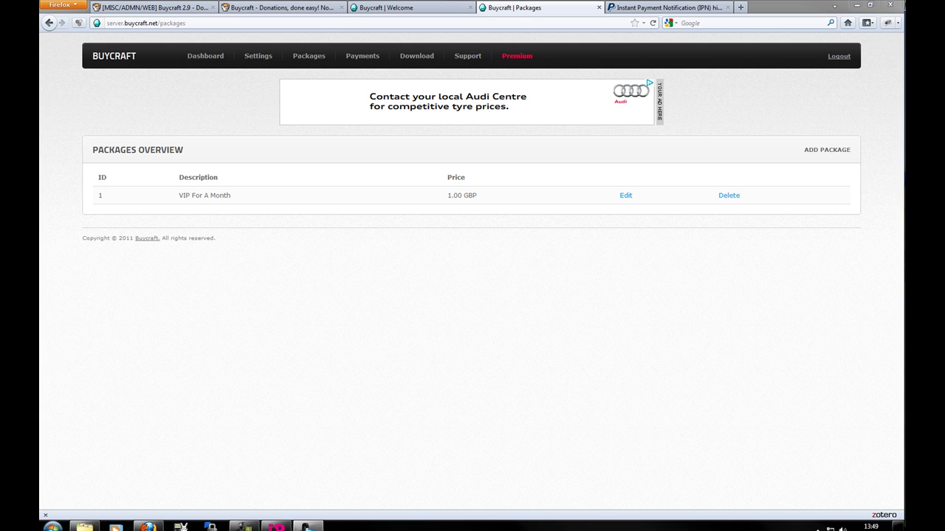
- View the 4.39 GBP Premium page, then the empty Payments overview, and expand Support
left_click(519, 59)
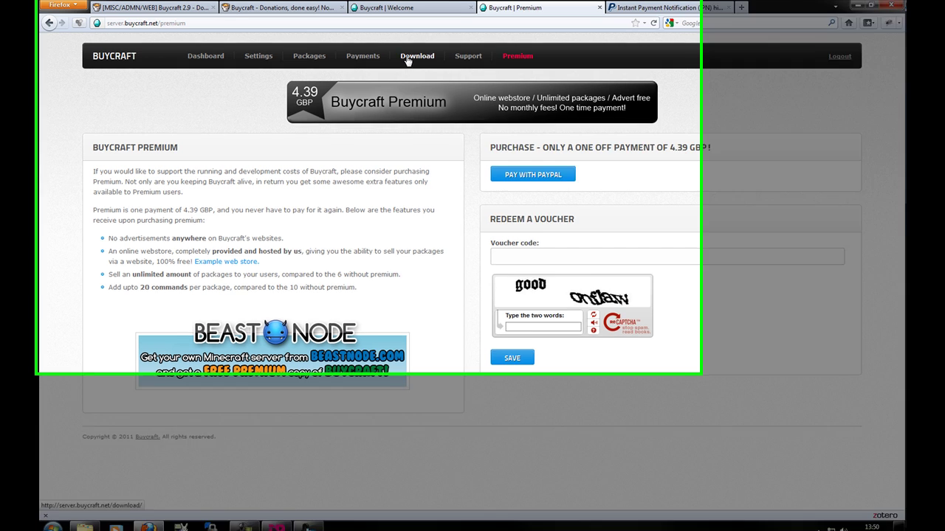
left_click(365, 57)
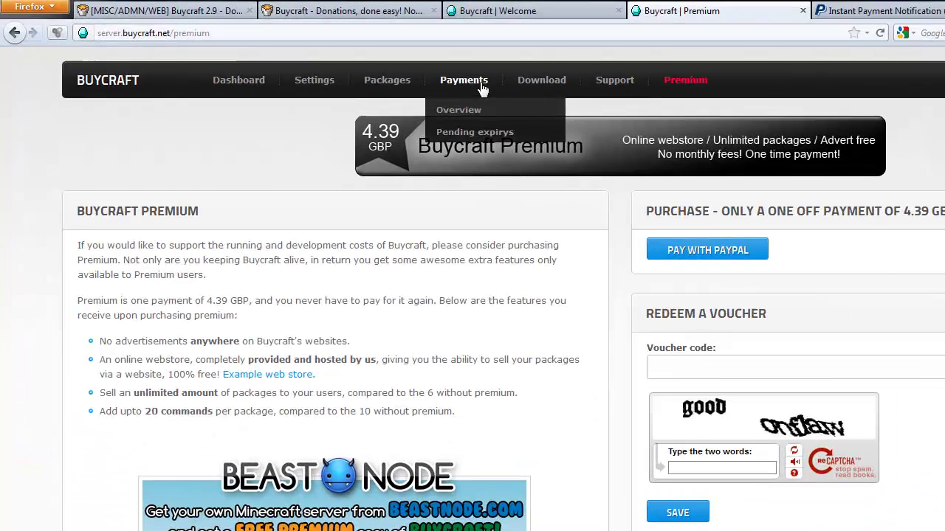
left_click(457, 109)
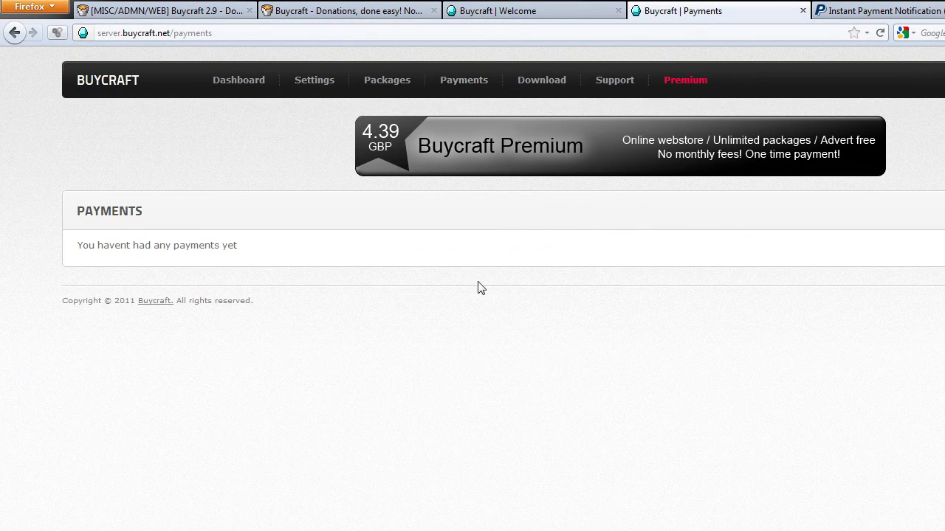
left_click(616, 82)
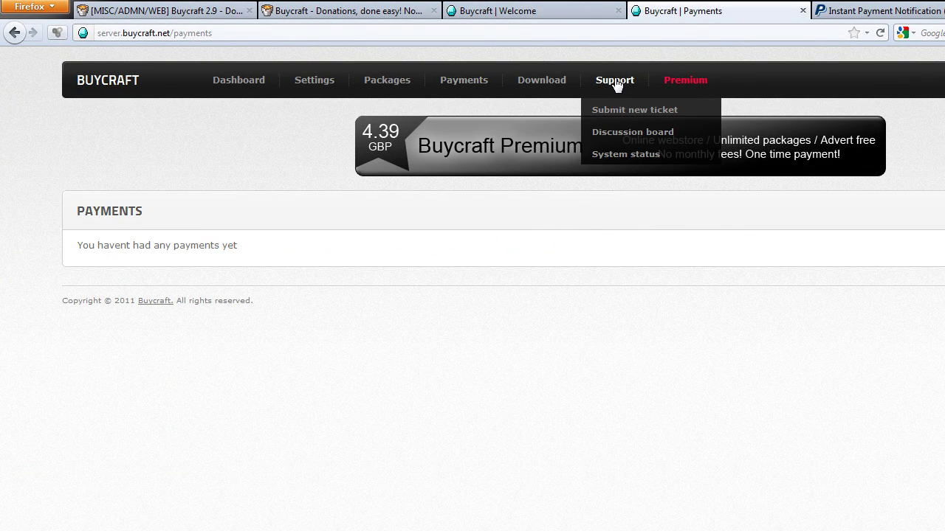
- Open the discussion board, close the BukkitDev and forum tabs, and return to the Buycraft Dashboard
left_click(617, 133)
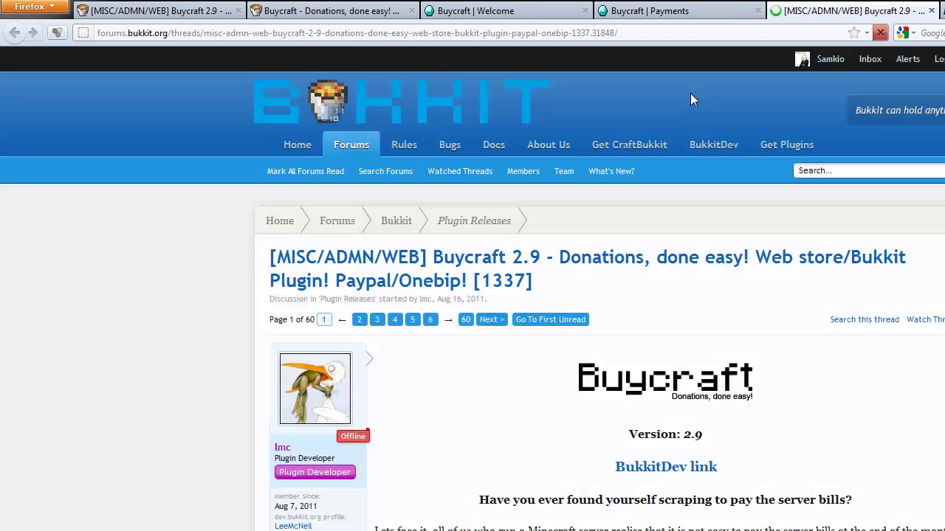
left_click(679, 11)
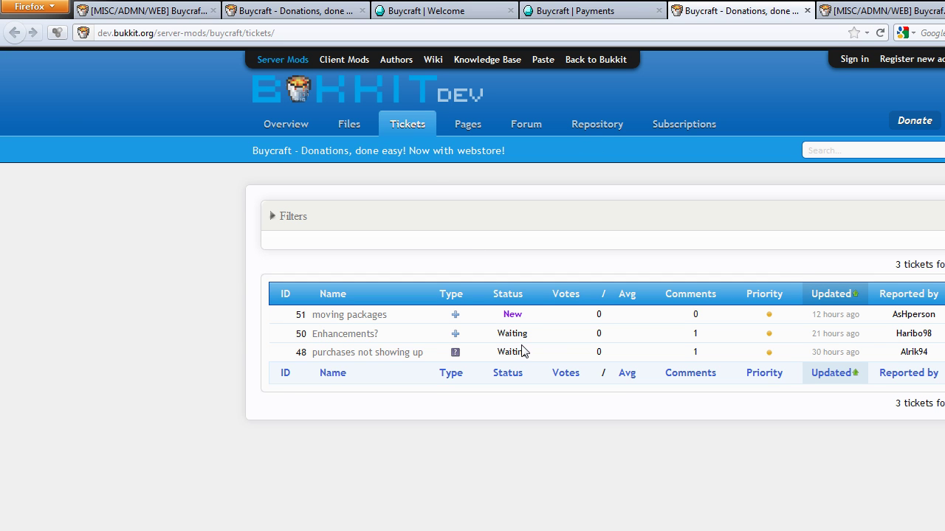
left_click(807, 11)
left_click(808, 11)
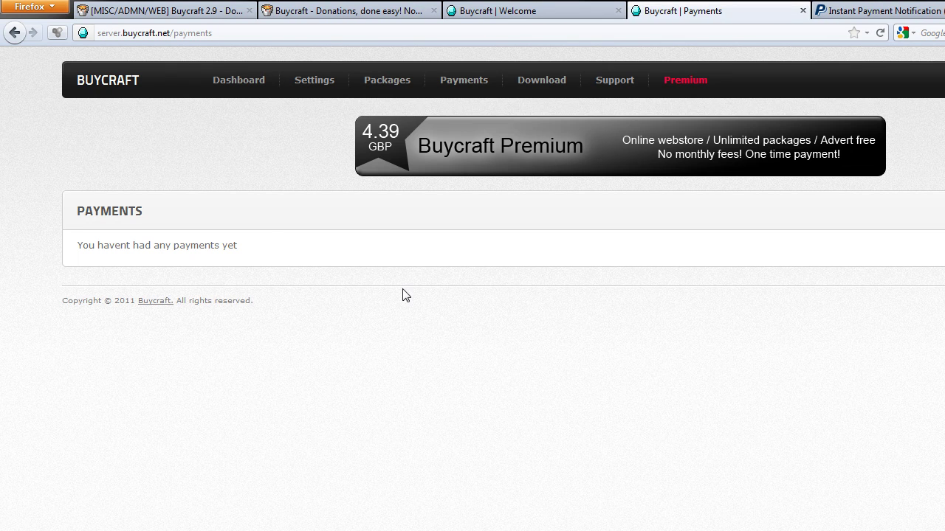
left_click(222, 83)
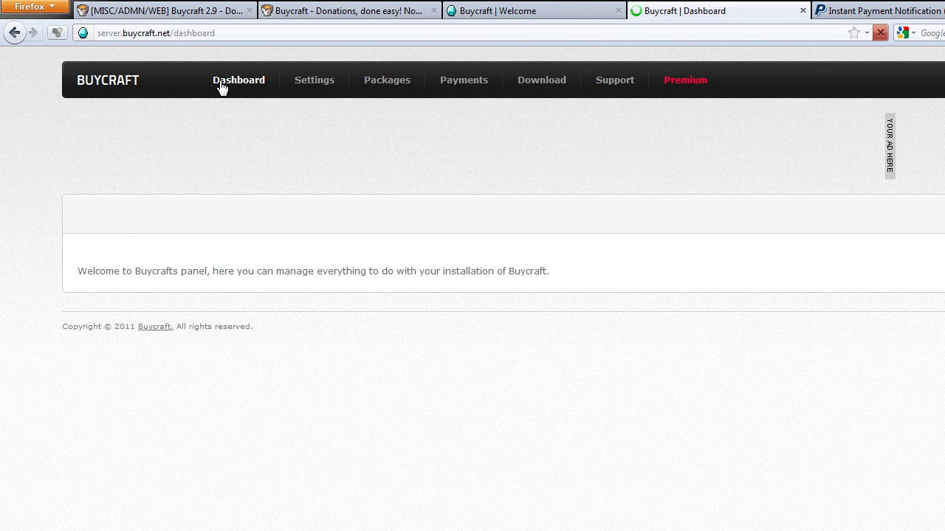